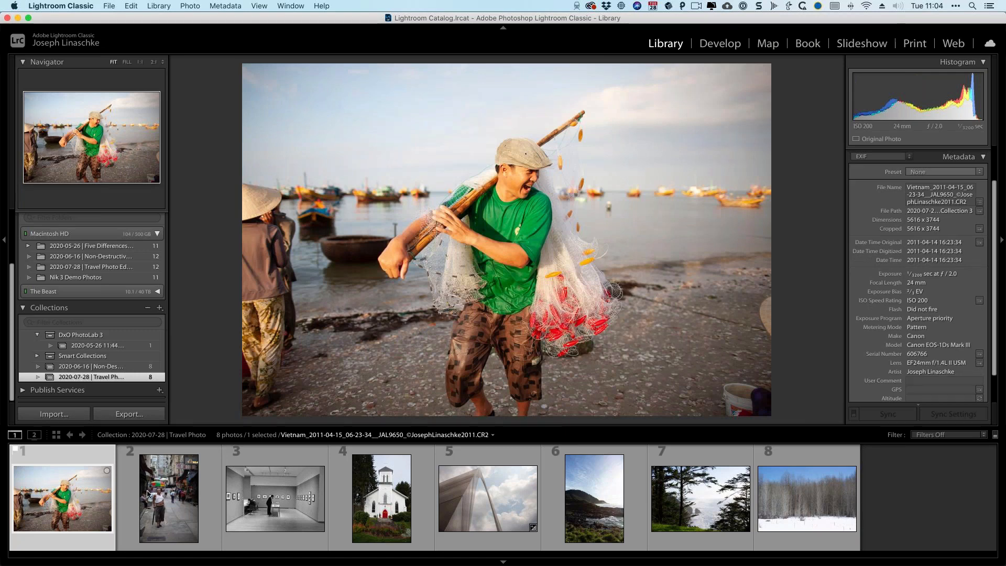
Step: Look through the eight photos of the 2020-07-28 Travel Photo collection one after another at full view
left_click(166, 491)
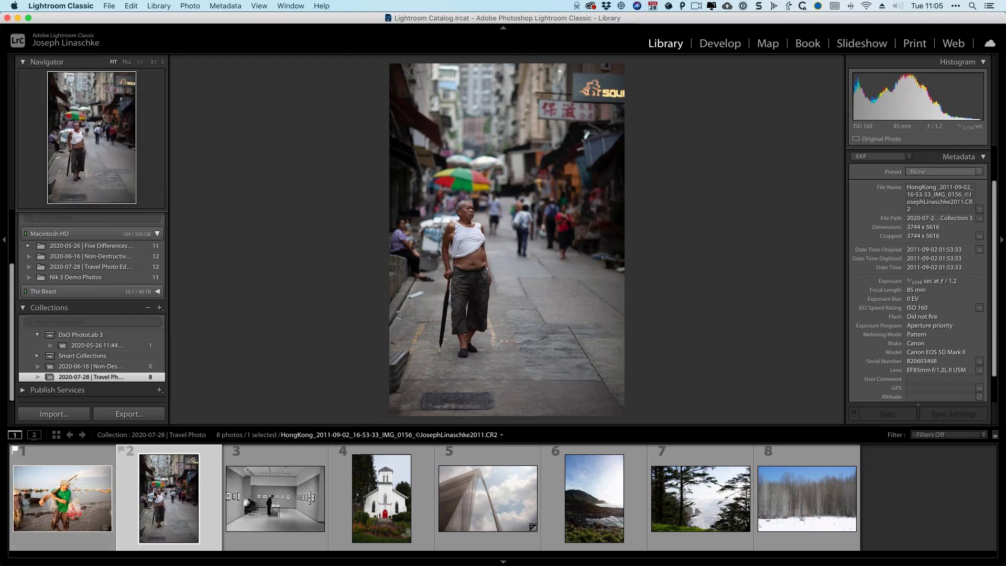
left_click(257, 496)
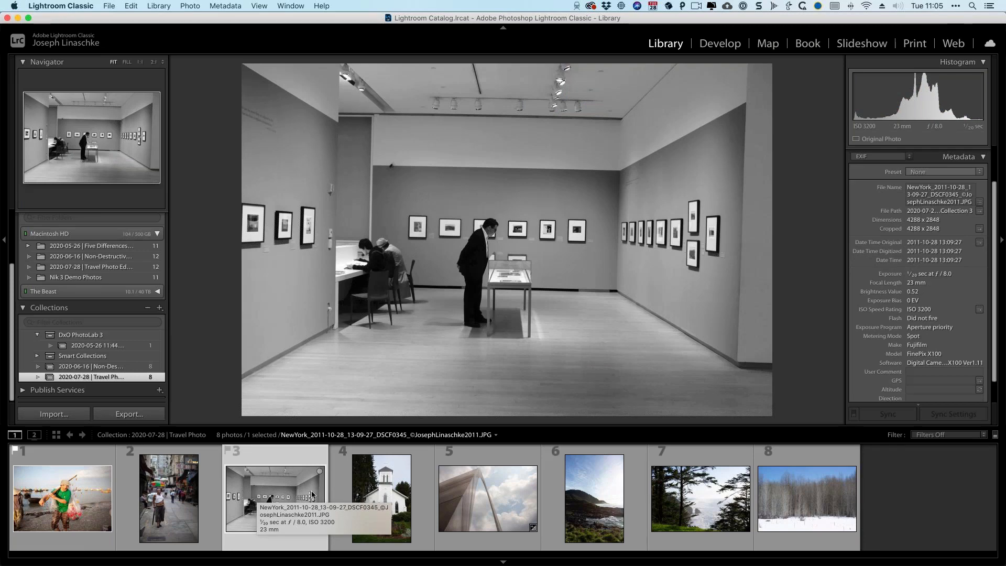
left_click(395, 485)
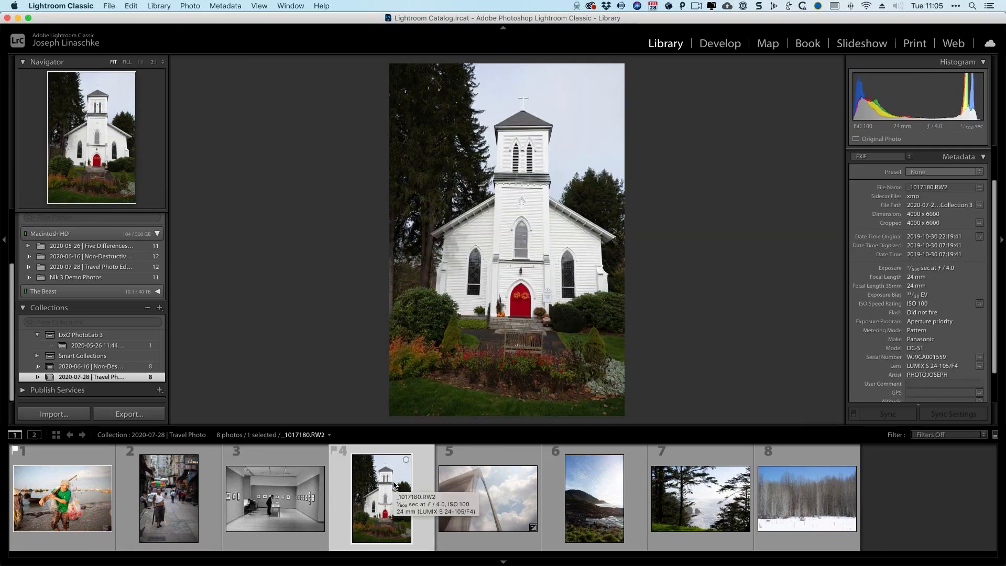
left_click(480, 489)
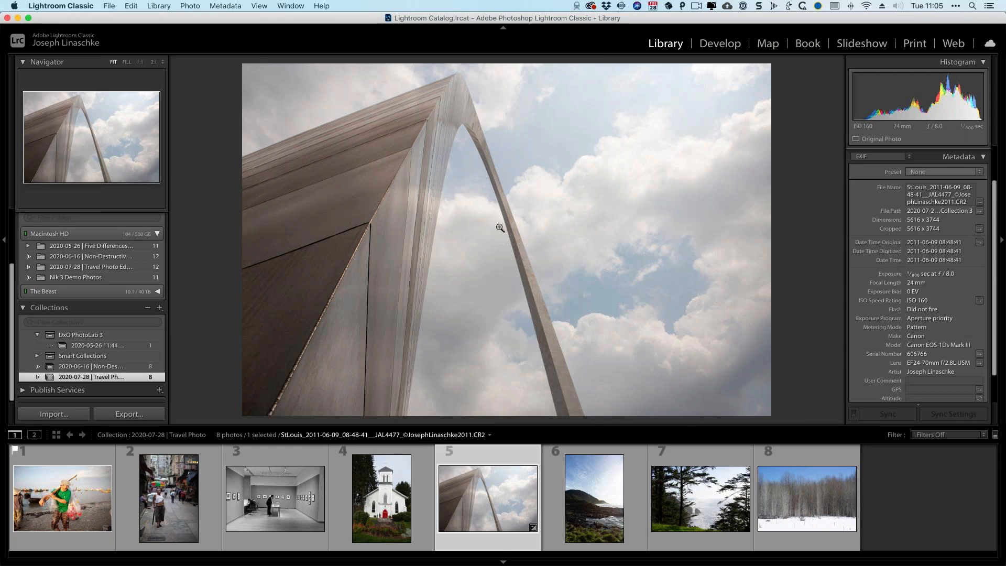
left_click(592, 463)
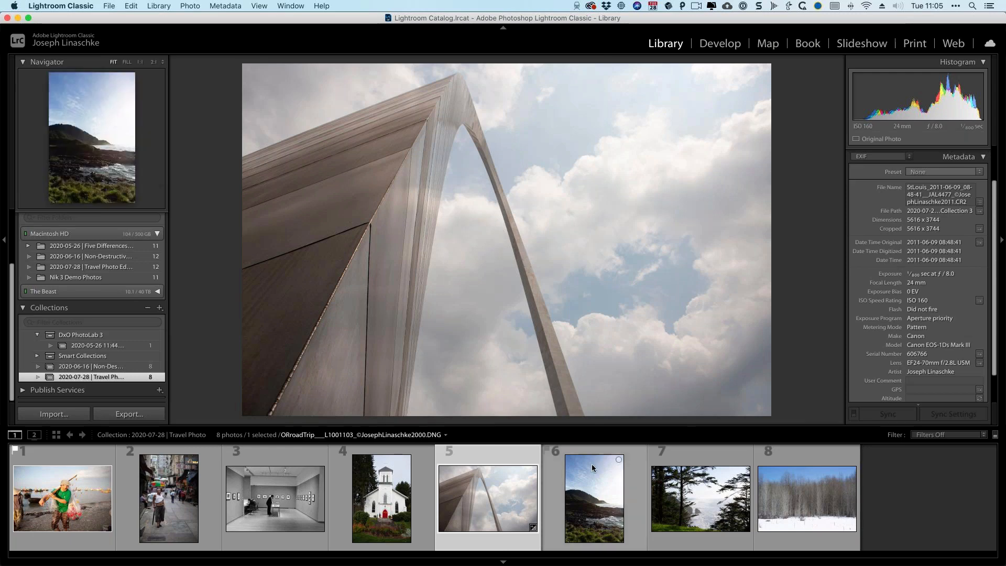
left_click(690, 490)
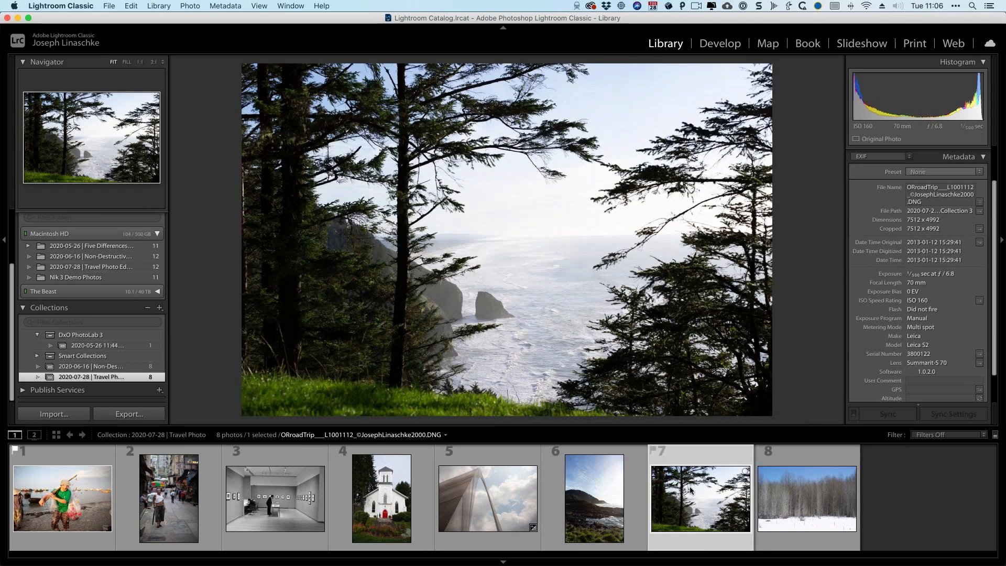
left_click(787, 491)
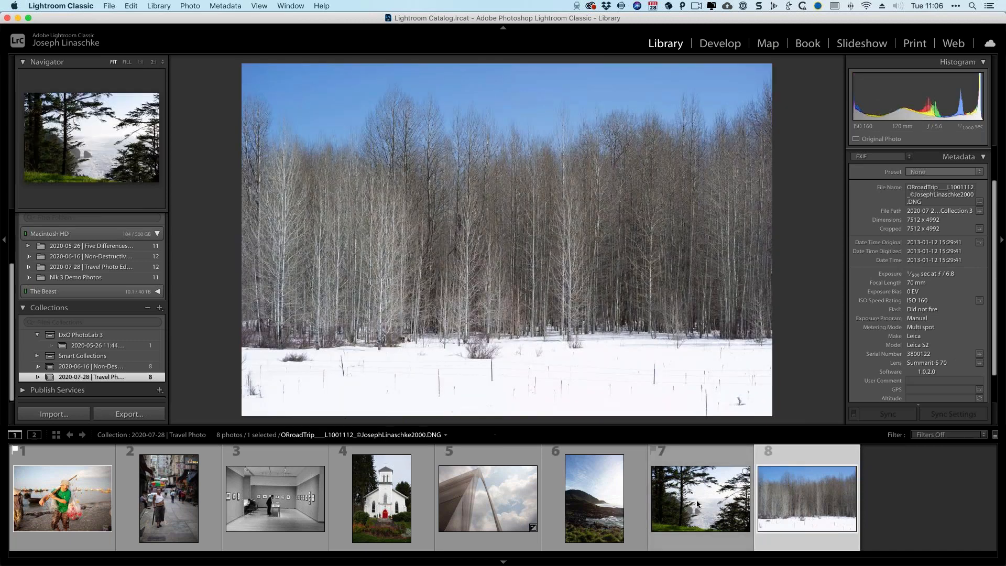
left_click(693, 500)
left_click(599, 500)
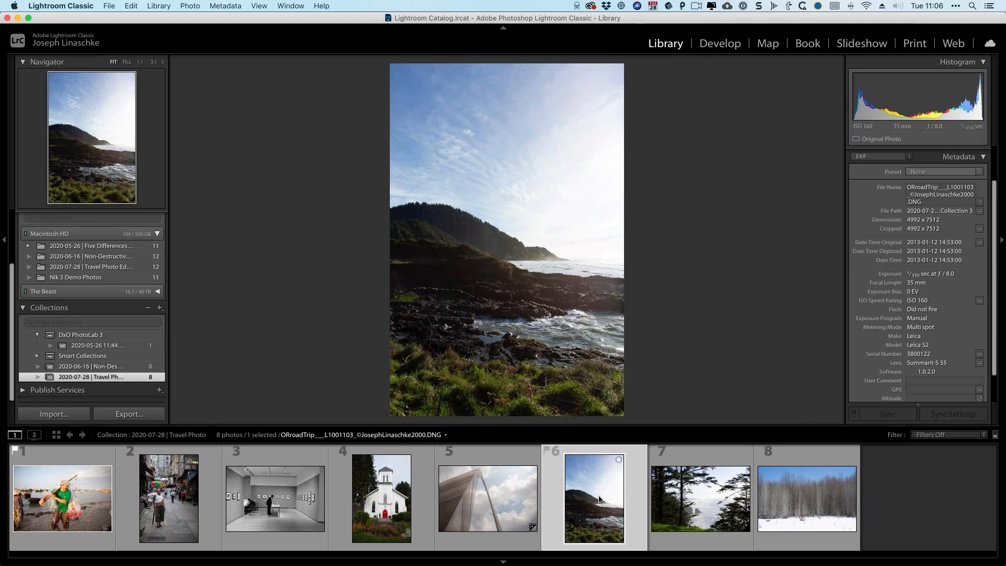
left_click(68, 491)
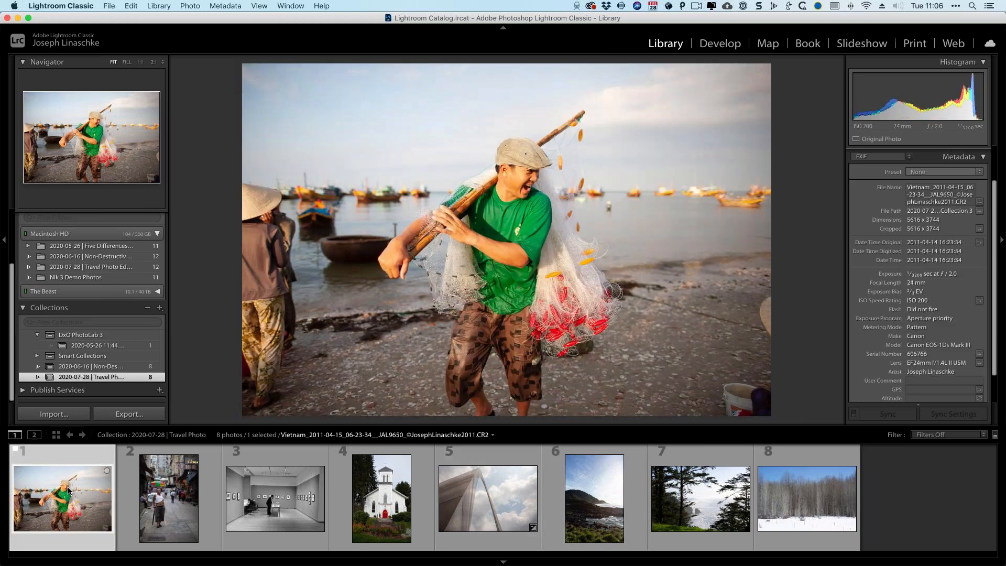
left_click(498, 490)
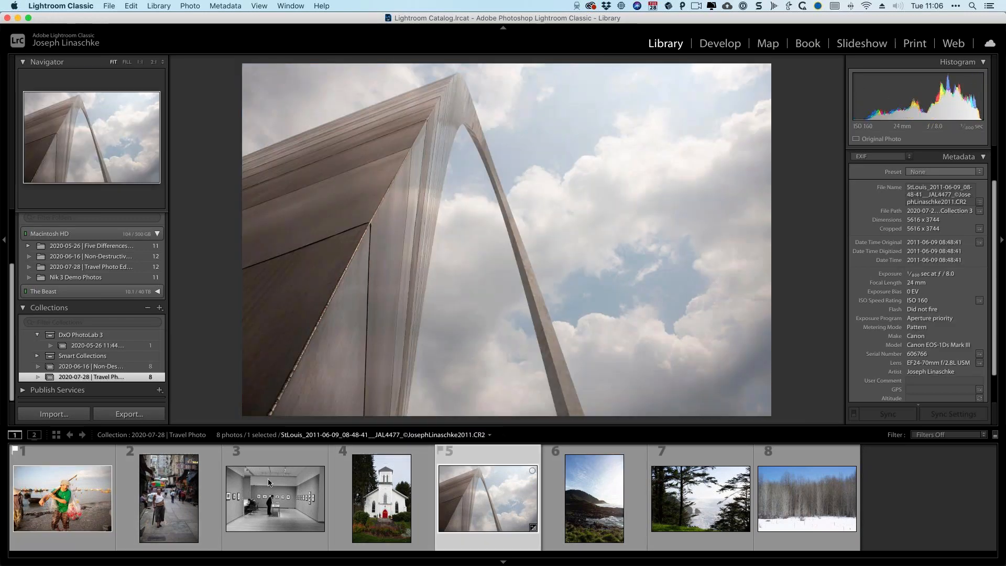
Step: Open the photo of the man carrying fishing nets in the Develop module and apply the automatic tone settings
left_click(49, 498)
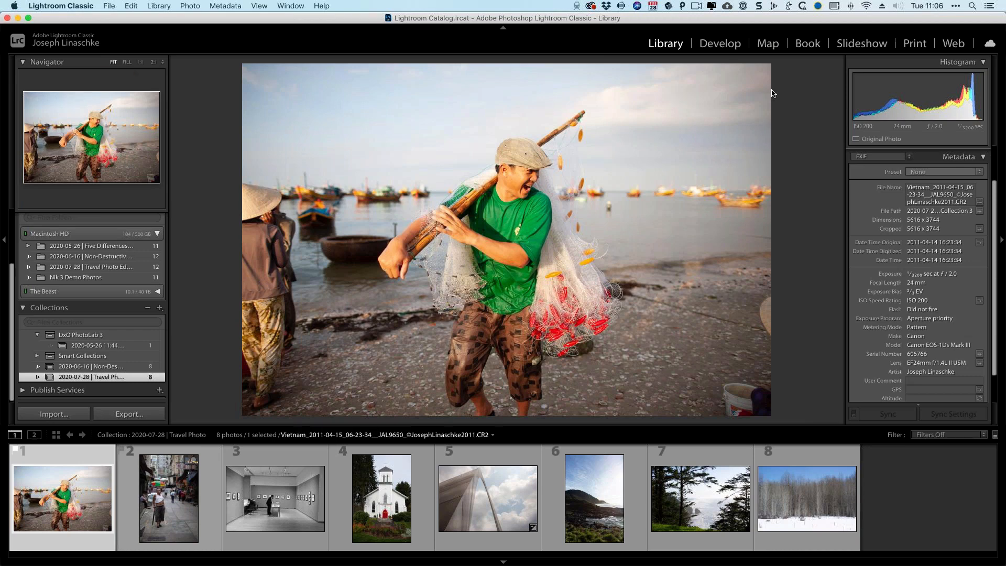
left_click(725, 49)
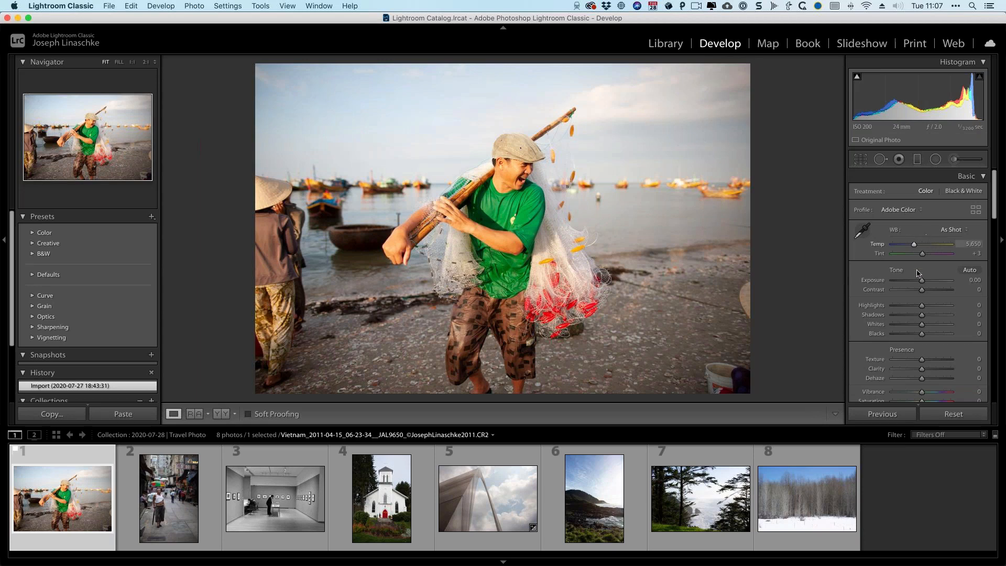
left_click(970, 270)
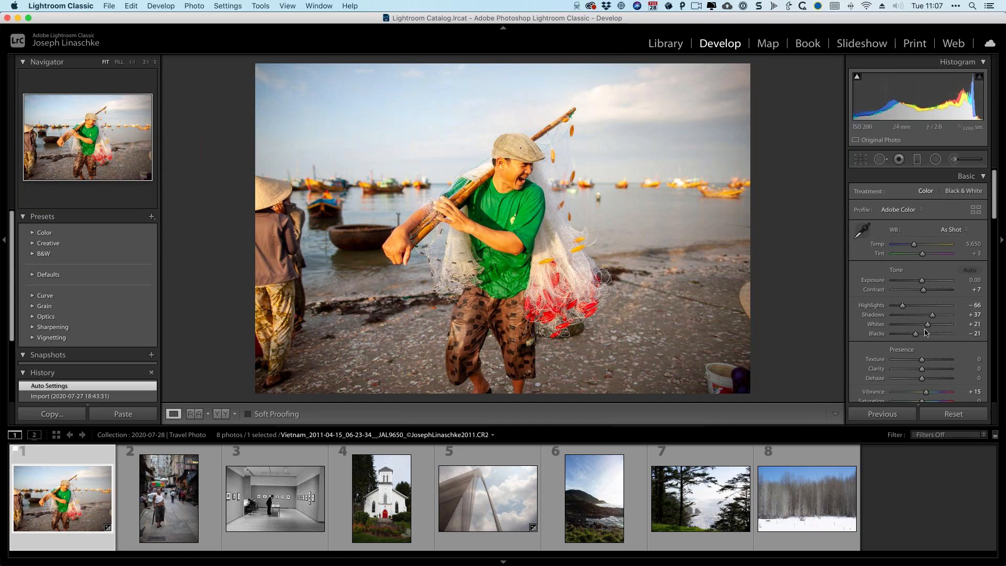
Step: Set the photo's saturation to -9 in the basic adjustments
mouse_move(992, 212)
left_mouse_down()
mouse_move(992, 326)
mouse_move(985, 195)
left_mouse_up()
left_click_drag(994, 191, 994, 198)
scroll(968, 235, "down", 5)
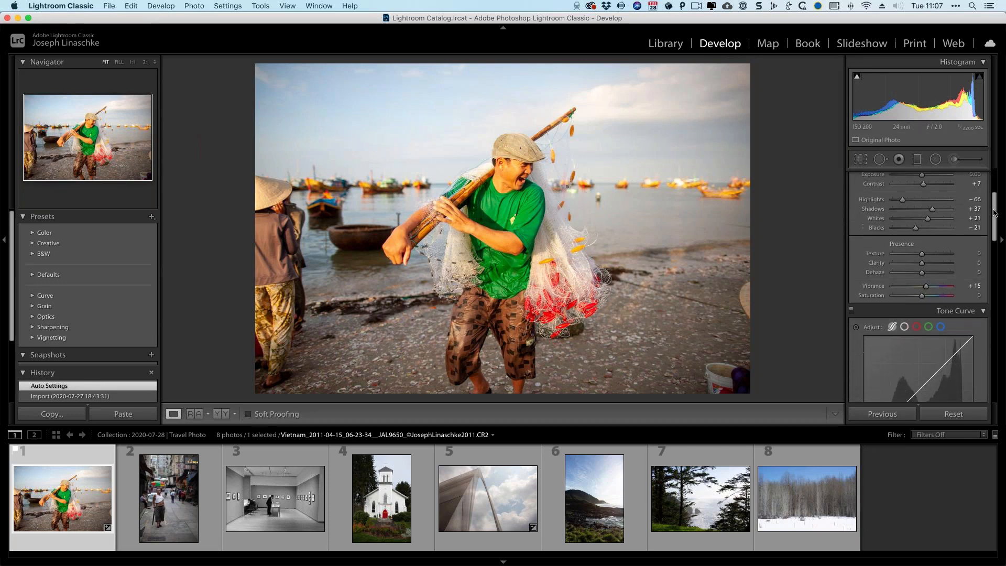
left_click_drag(923, 275, 918, 277)
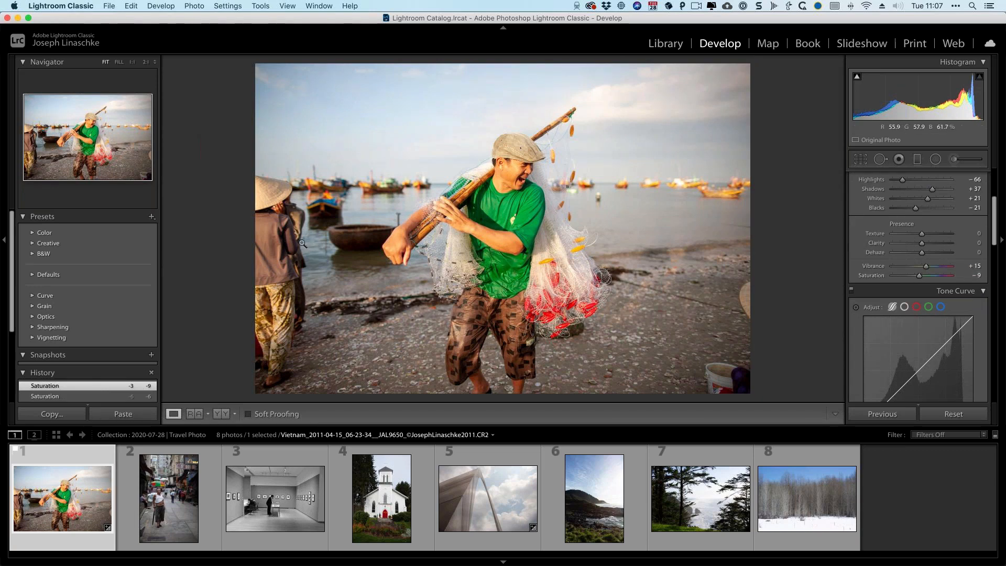
Step: Start an external edit of the photo in Color Efex Pro 4, keeping TIFF as the copy's file format
right_click(441, 206)
mouse_move(483, 295)
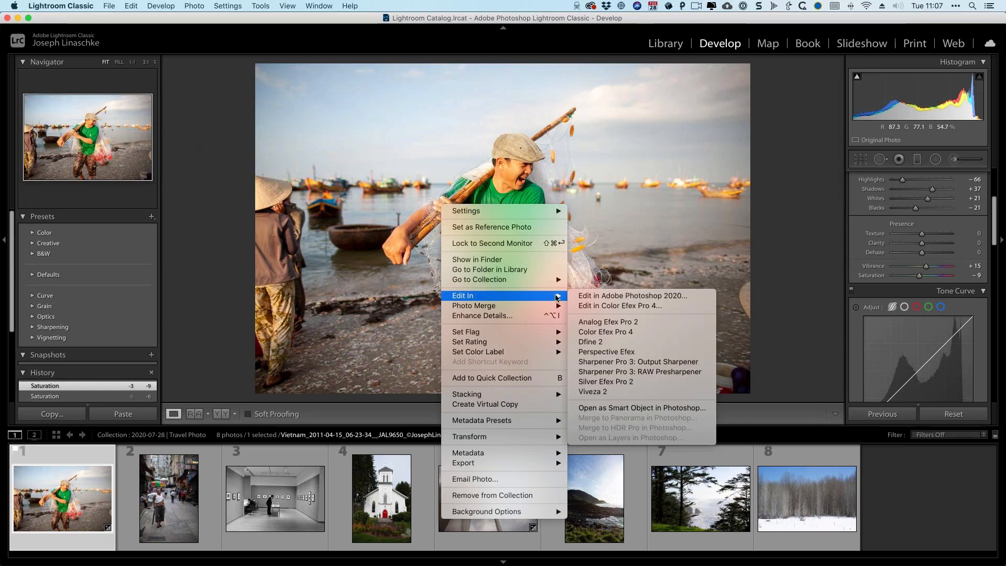
left_click(658, 332)
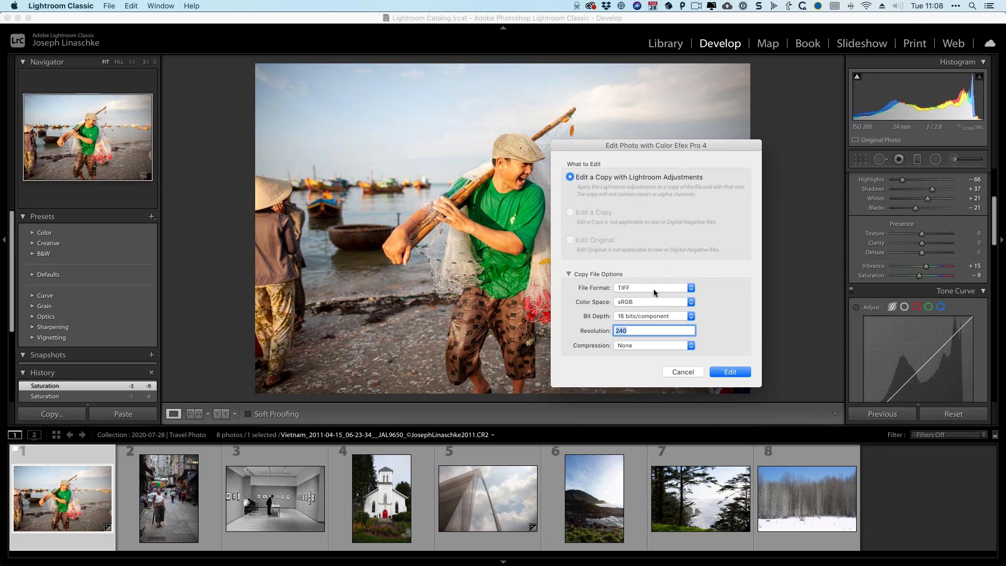
left_click(657, 290)
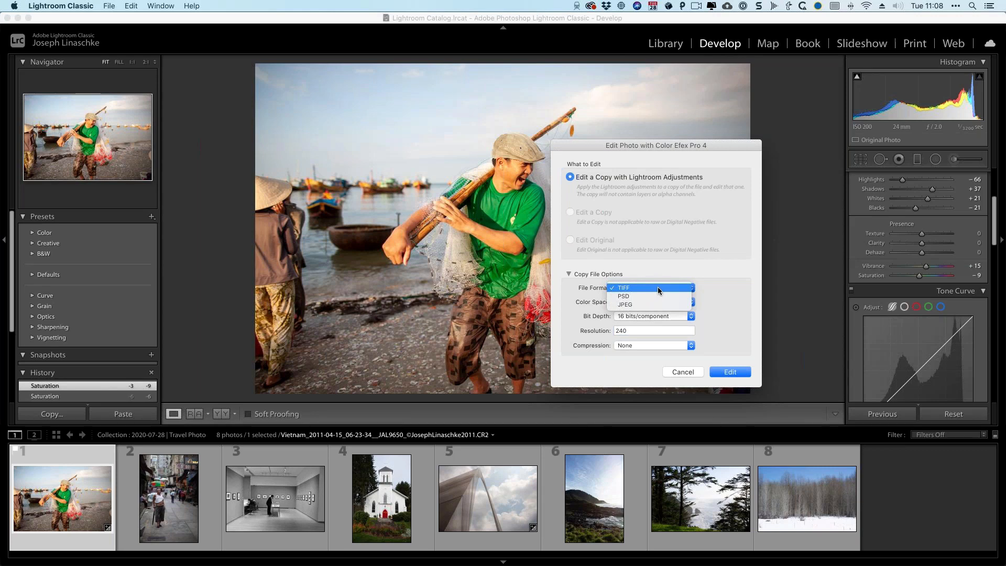
left_click(697, 273)
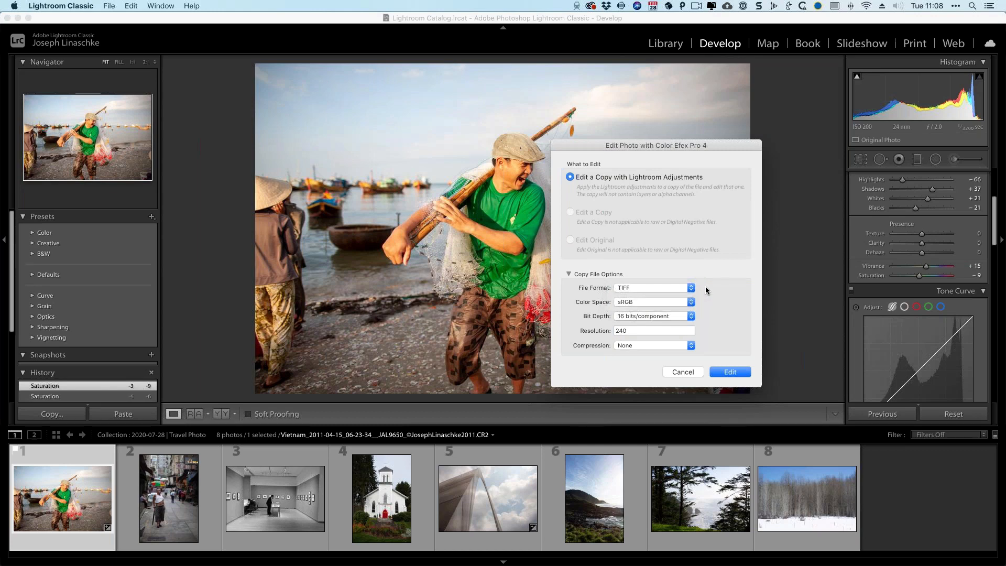
Step: Set the copy's color space to Adobe RGB (1998) and open the copy in Color Efex Pro 4
left_click(654, 302)
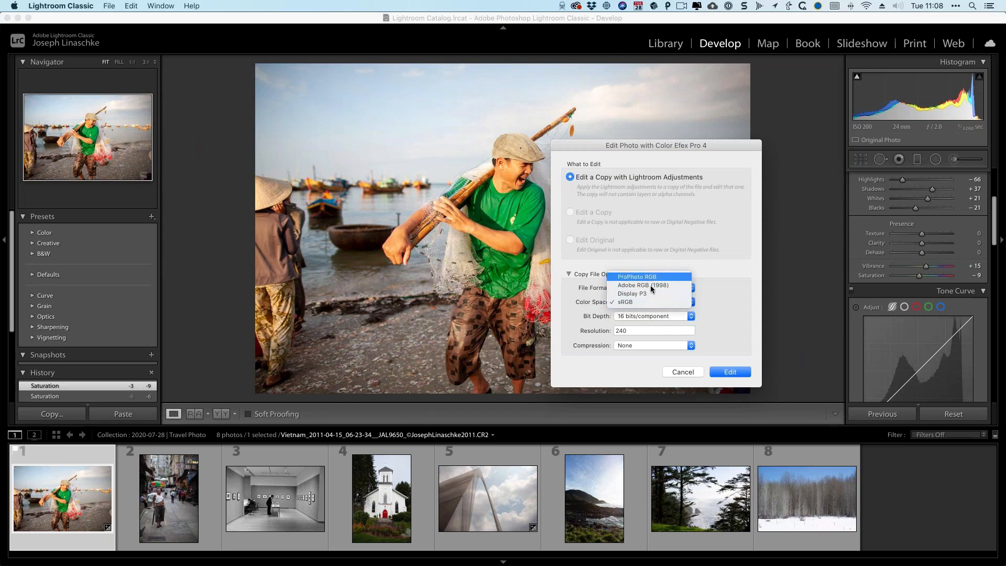
left_click(648, 302)
left_click(662, 307)
left_click(659, 289)
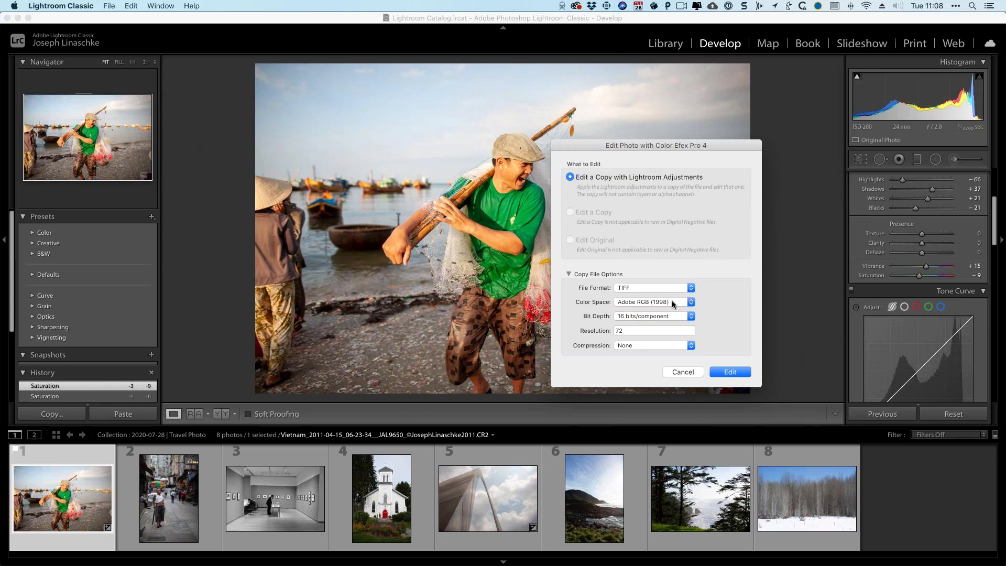
left_click(672, 301)
left_click(674, 317)
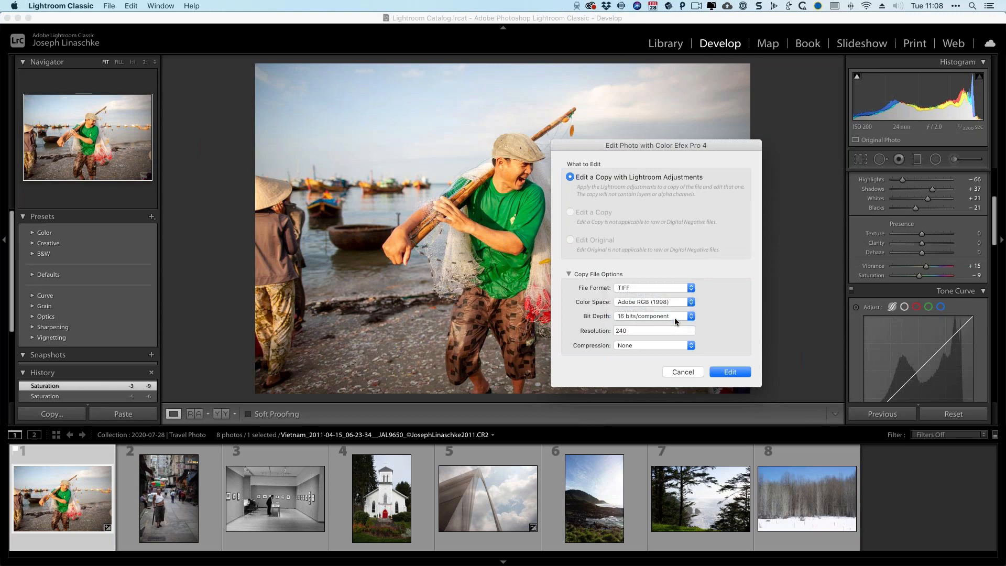
left_click(675, 299)
left_click(662, 319)
left_click(661, 305)
left_click(667, 287)
left_click(647, 304)
left_click(648, 286)
left_click(726, 373)
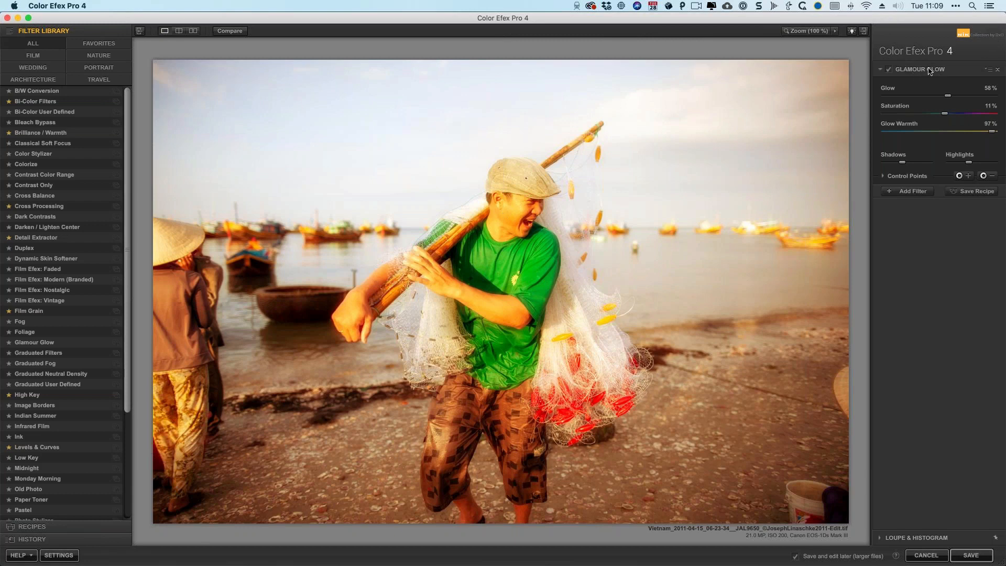
Step: Remove the Glamour Glow filter from the photo and look over the full filter library
left_click(997, 69)
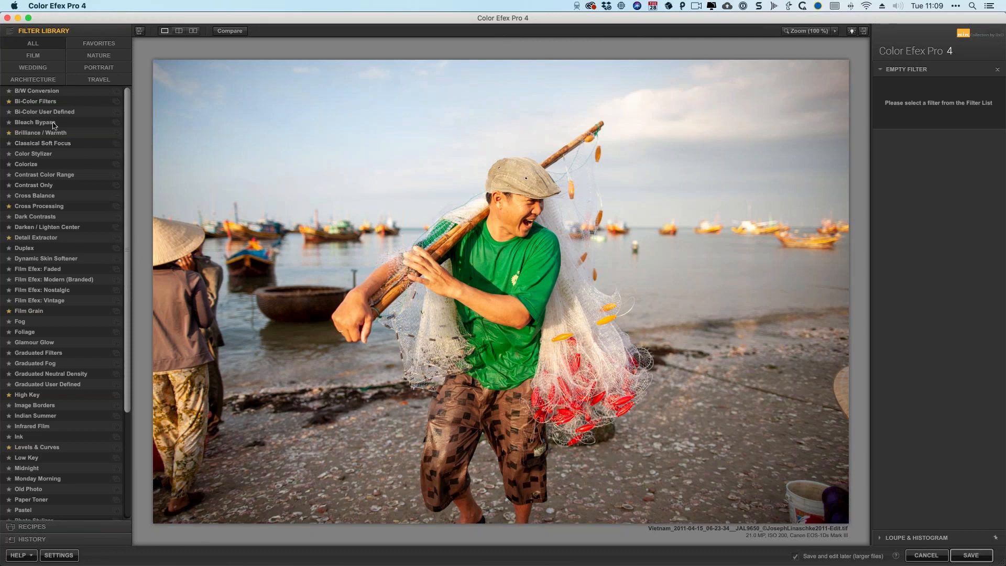
scroll(64, 450, "down", 5)
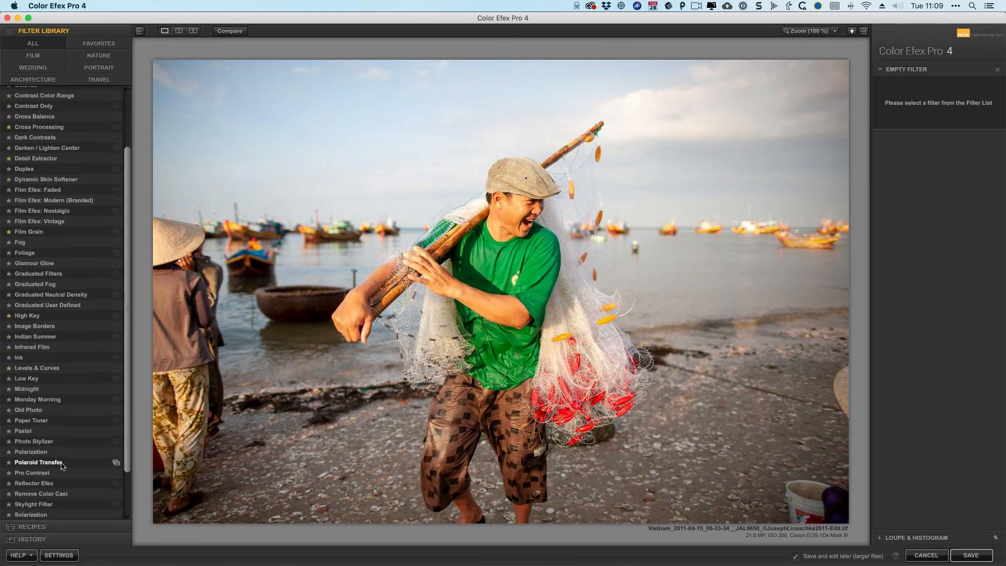
scroll(59, 291, "up", 5)
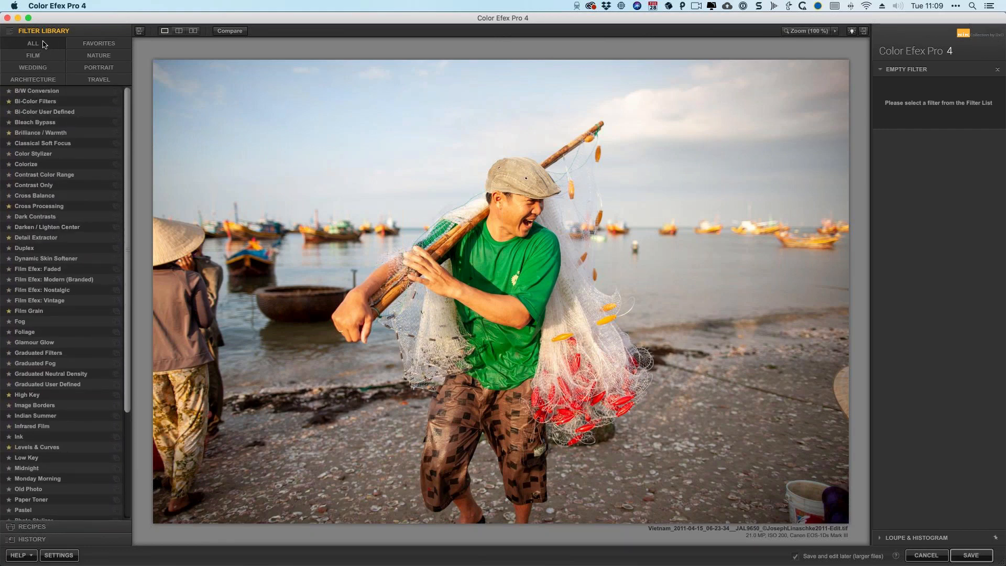
Step: Browse the filter library by category, including Film, Architecture, Favorites, Nature, Portrait and Wedding
left_click(45, 57)
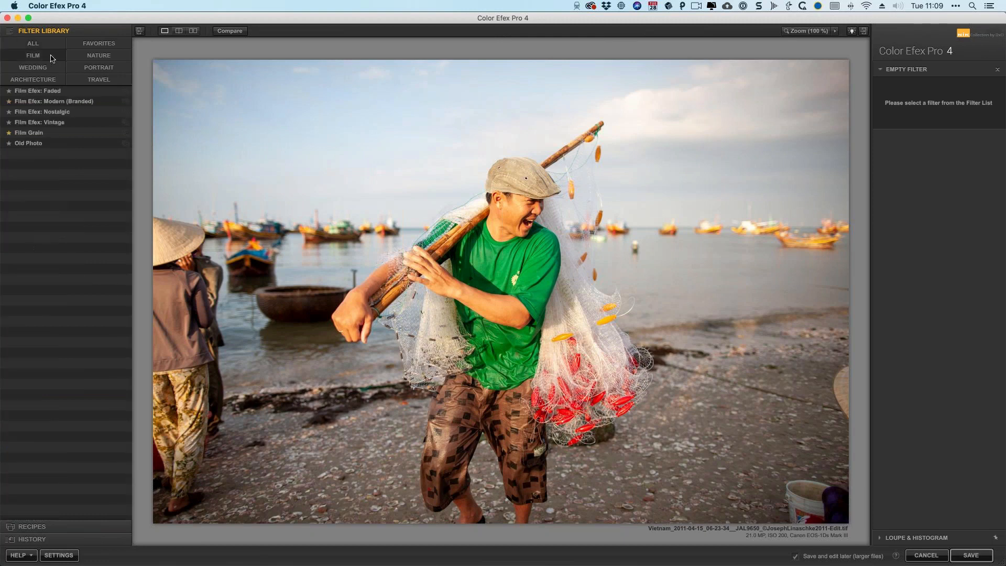
left_click(54, 80)
left_click(53, 79)
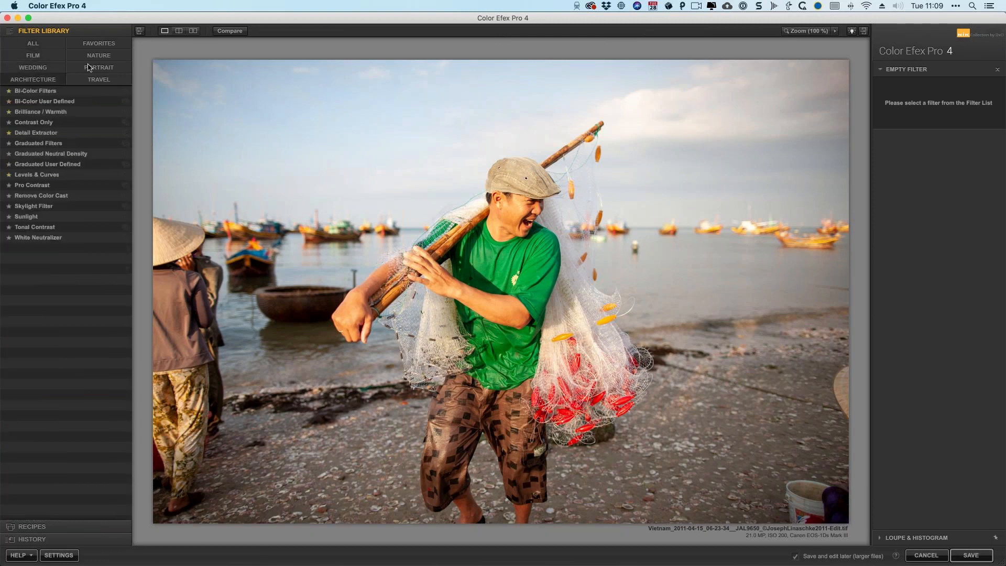
left_click(98, 45)
left_click(98, 57)
left_click(98, 68)
left_click(9, 185)
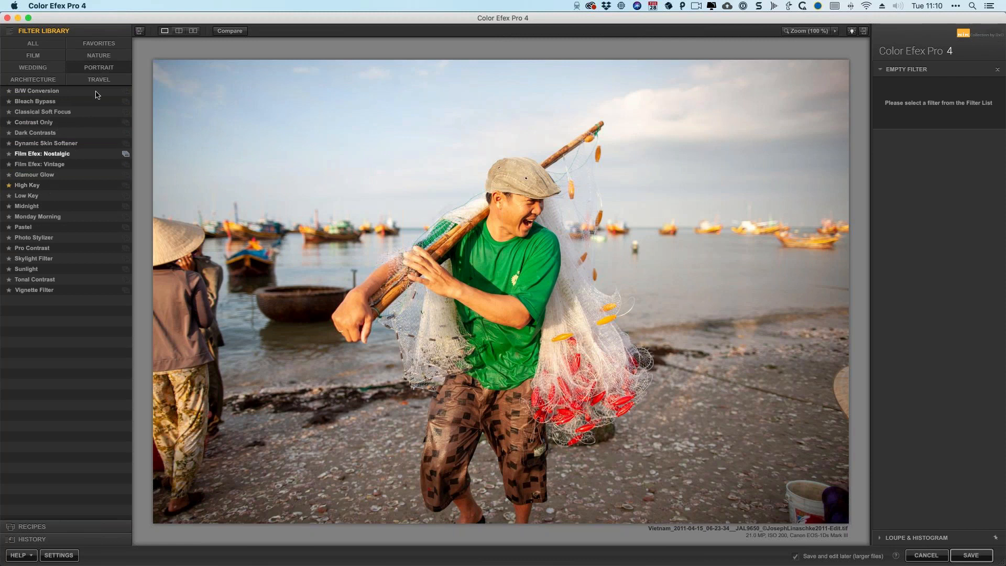
left_click(45, 71)
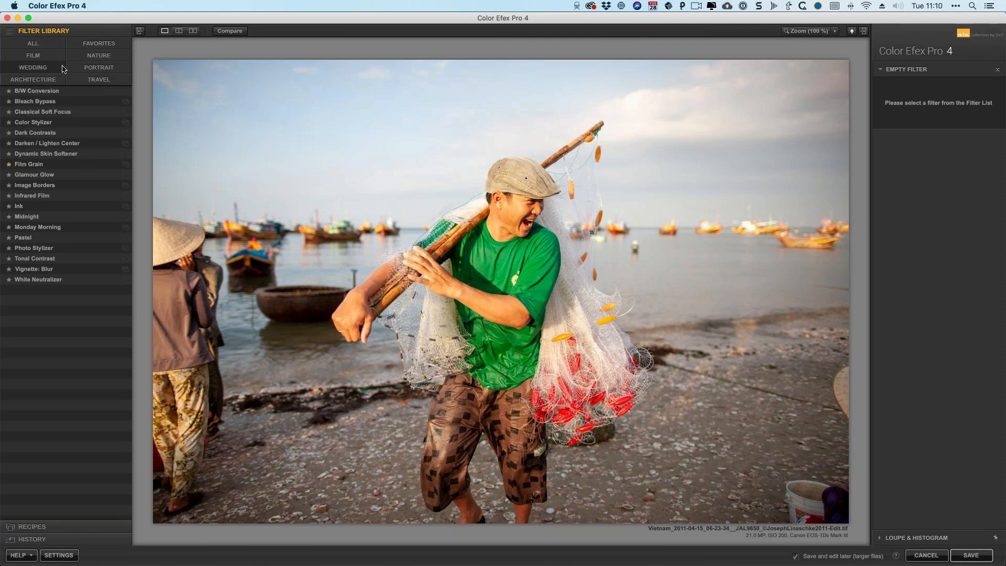
left_click(87, 59)
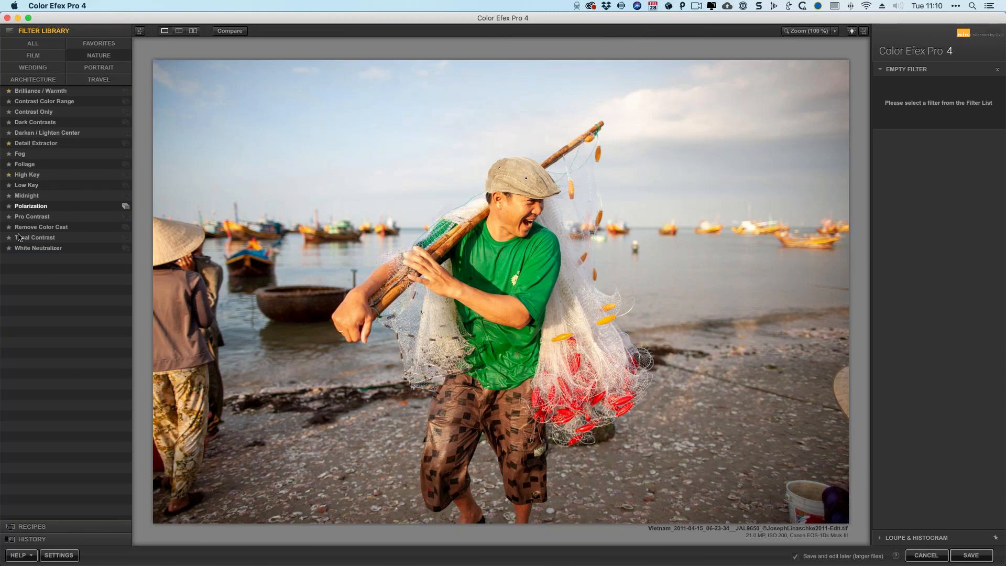
Step: Mark the Colorize filter as a favorite in the full list, and unmark it again in the favorites list
left_click(46, 46)
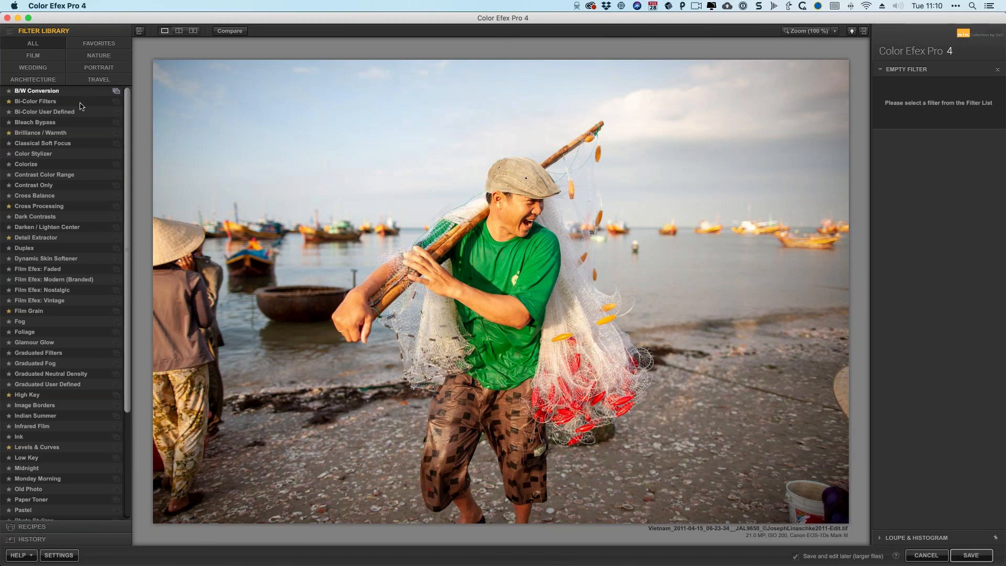
left_click(8, 165)
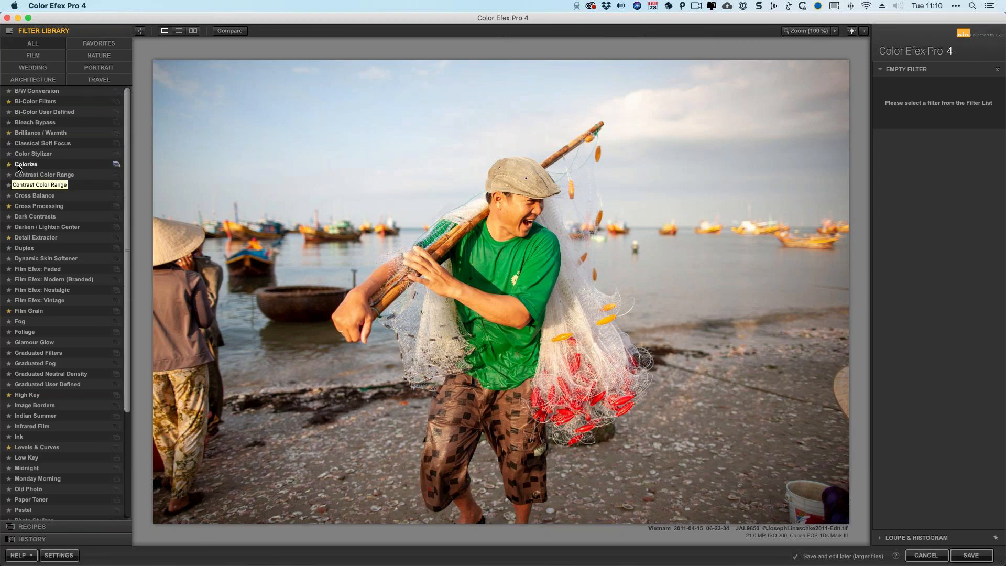
left_click(101, 44)
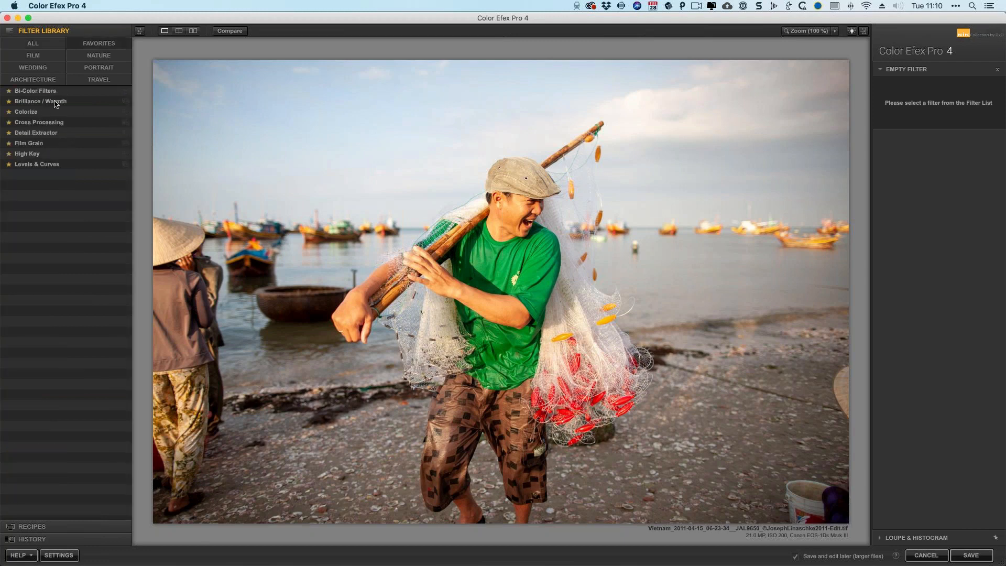
left_click(8, 112)
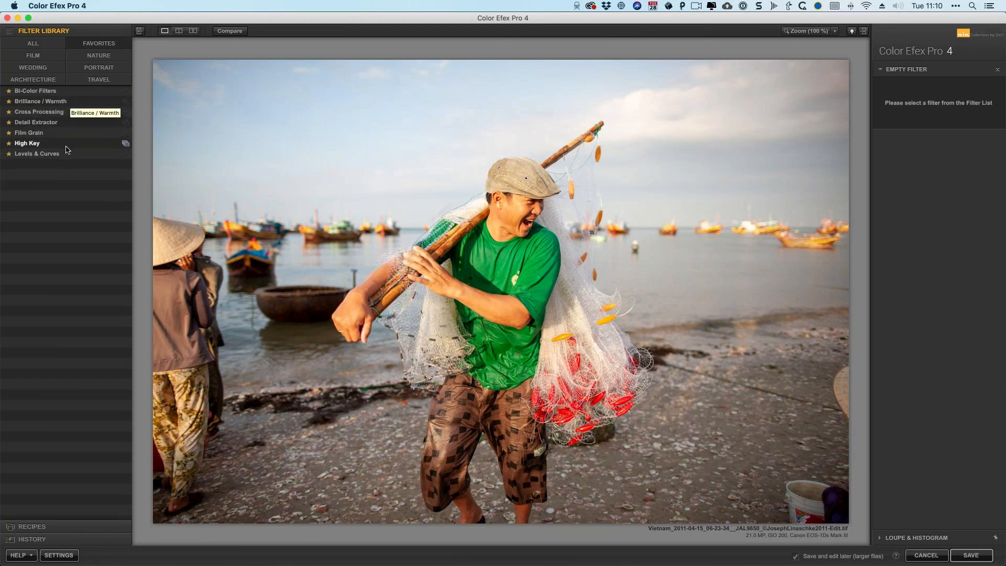
Step: From the full filter list, apply Bi-Color Filters to the photo with 40% opacity and the Cool/Warm 3 color set
left_click(42, 45)
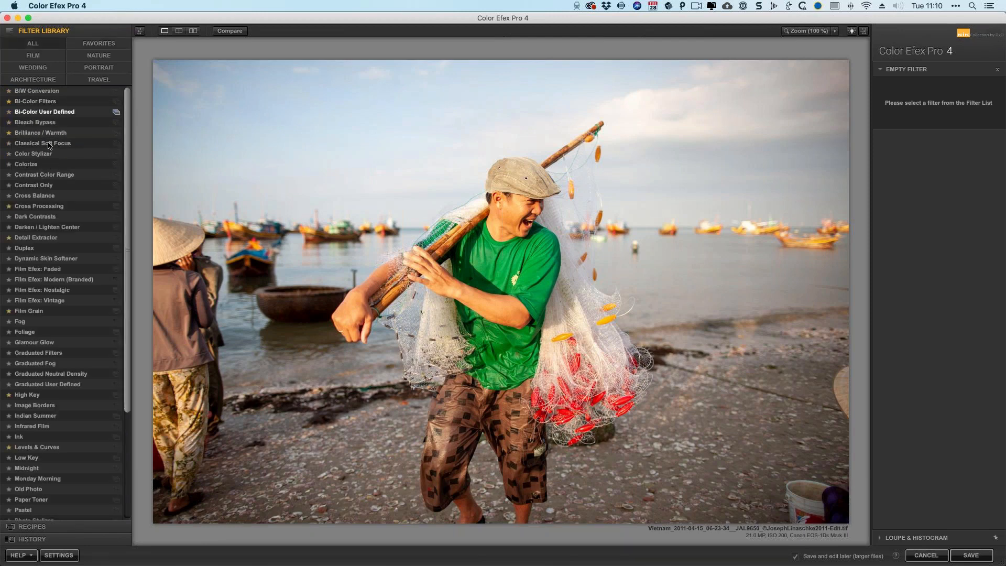
left_click(62, 103)
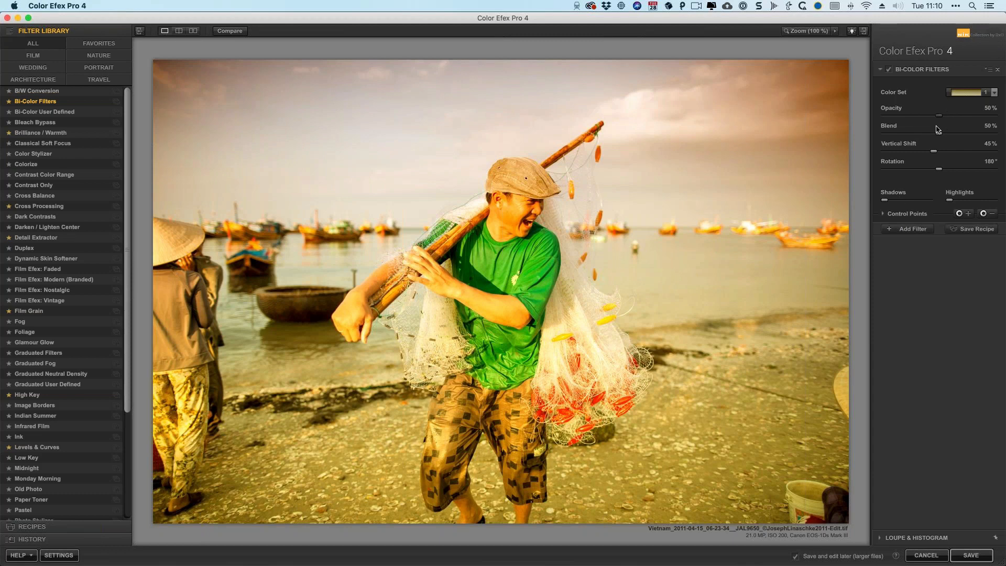
mouse_move(940, 116)
left_mouse_down()
mouse_move(965, 117)
mouse_move(918, 117)
mouse_move(930, 116)
left_mouse_up()
left_click(964, 92)
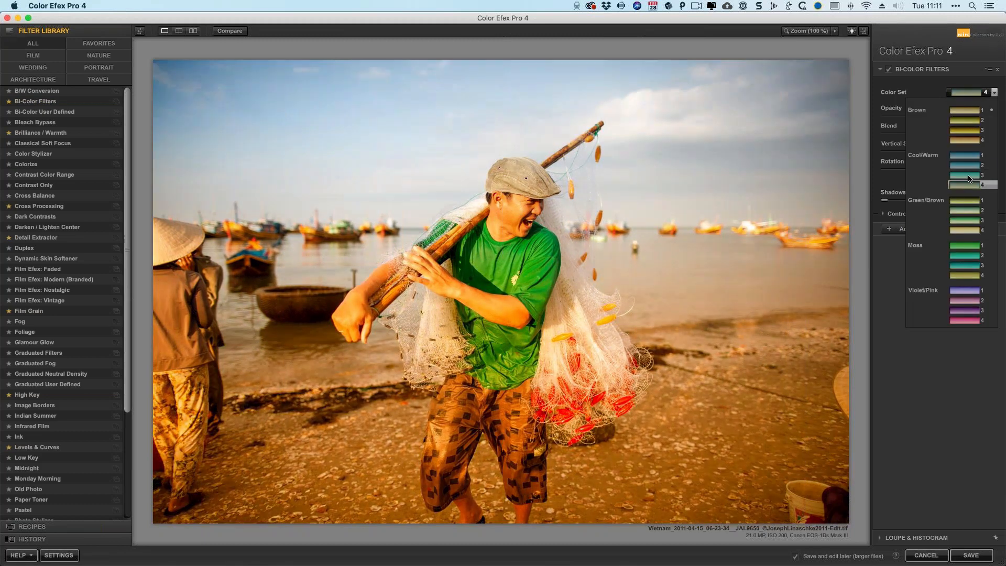
left_click(968, 176)
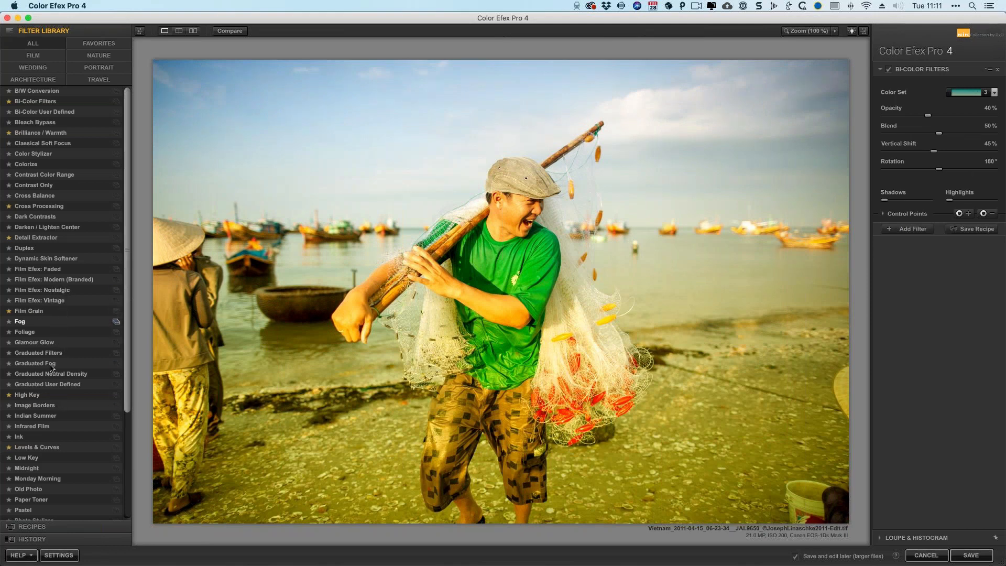
Step: Try the Ink filter alone and as a second filter stacked on Bi-Color User Defined
left_click(41, 436)
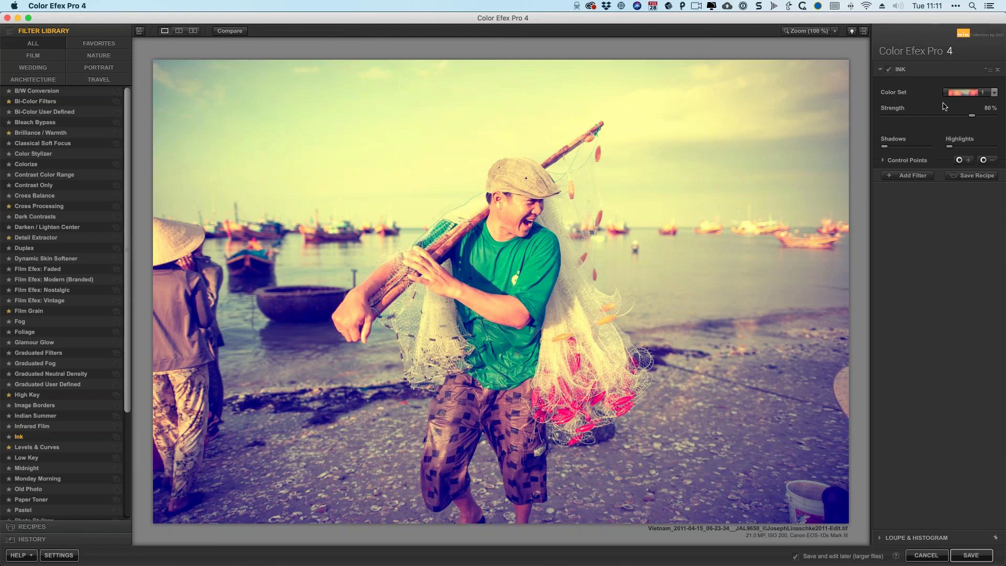
left_click(45, 113)
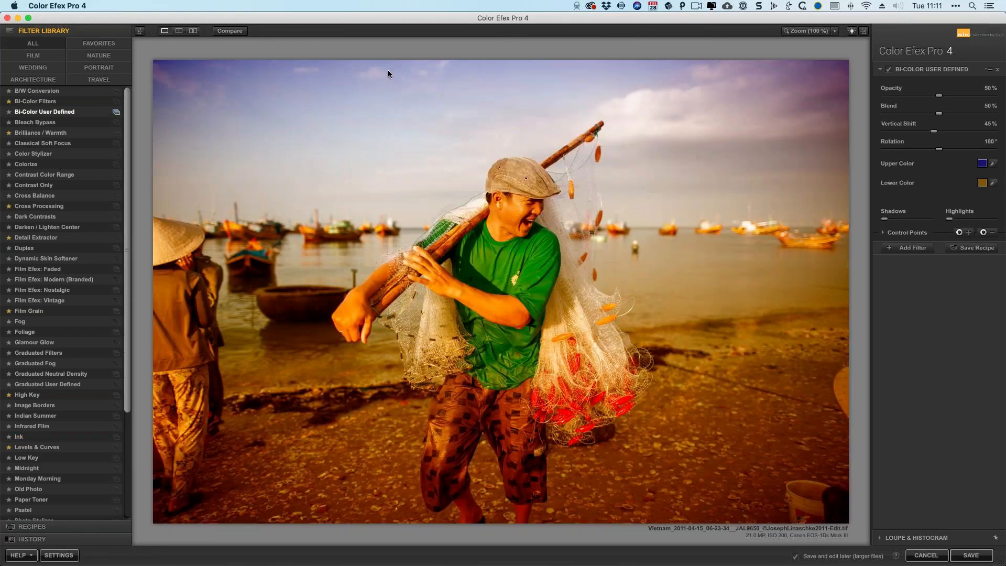
left_click(915, 248)
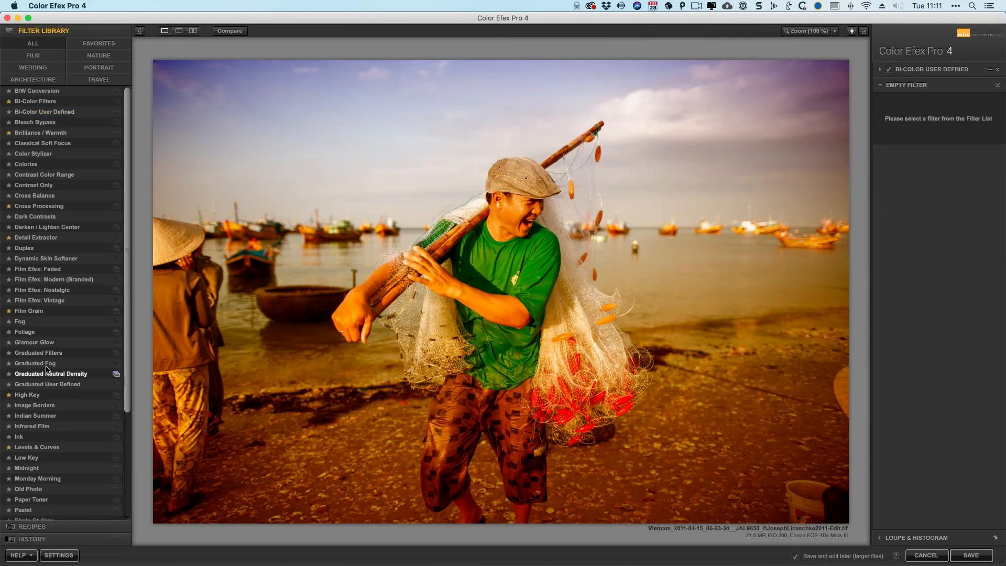
left_click(21, 437)
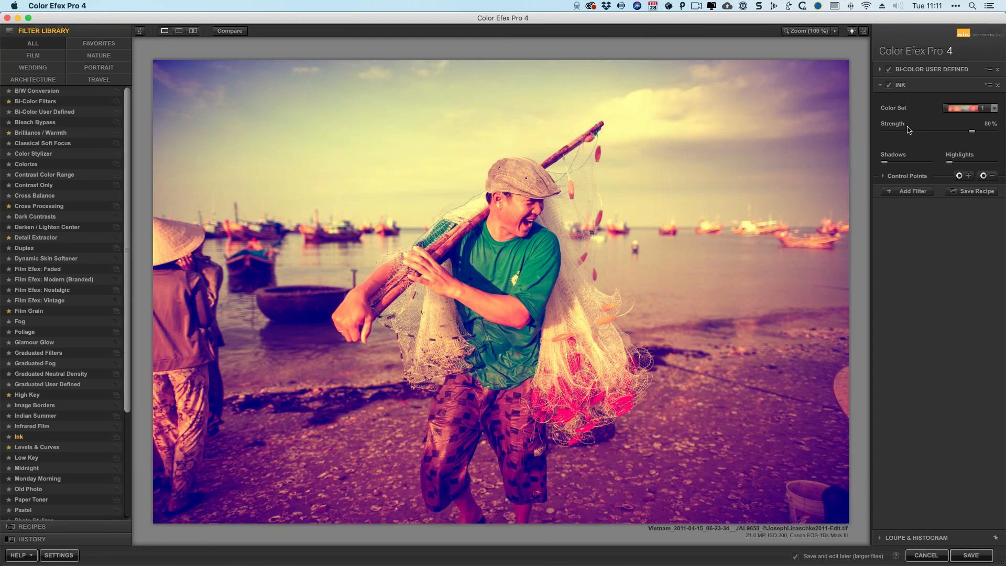
Step: Start saving the filter stack as a recipe, cancel it, and remove the Ink and Bi-Color User Defined filters
left_click(974, 191)
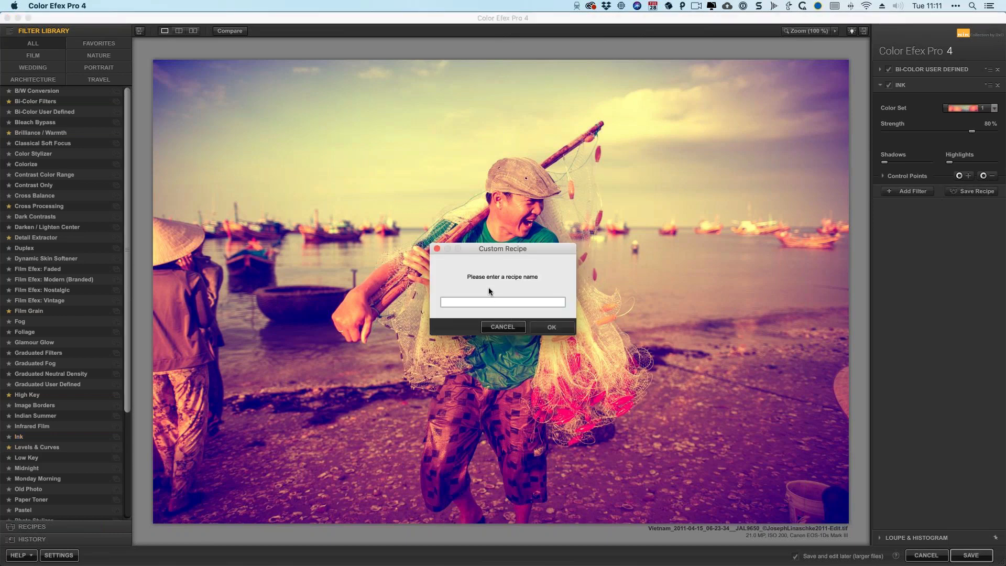
left_click(499, 327)
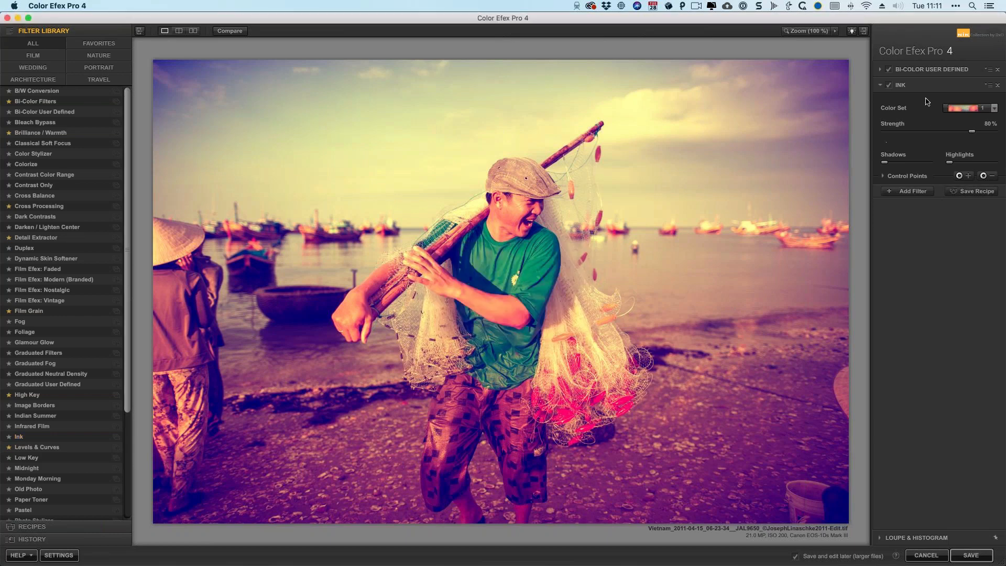
left_click(997, 84)
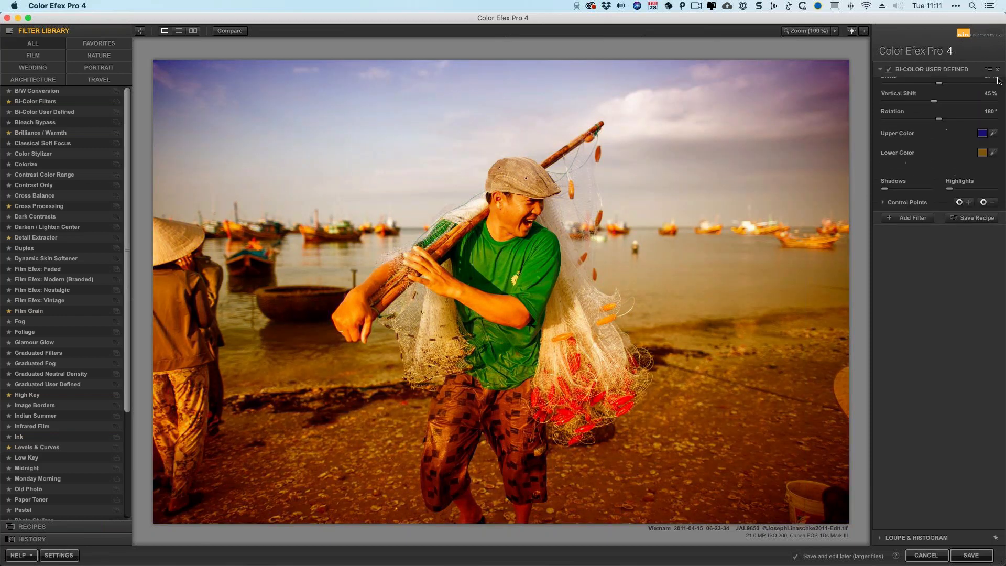
left_click(998, 70)
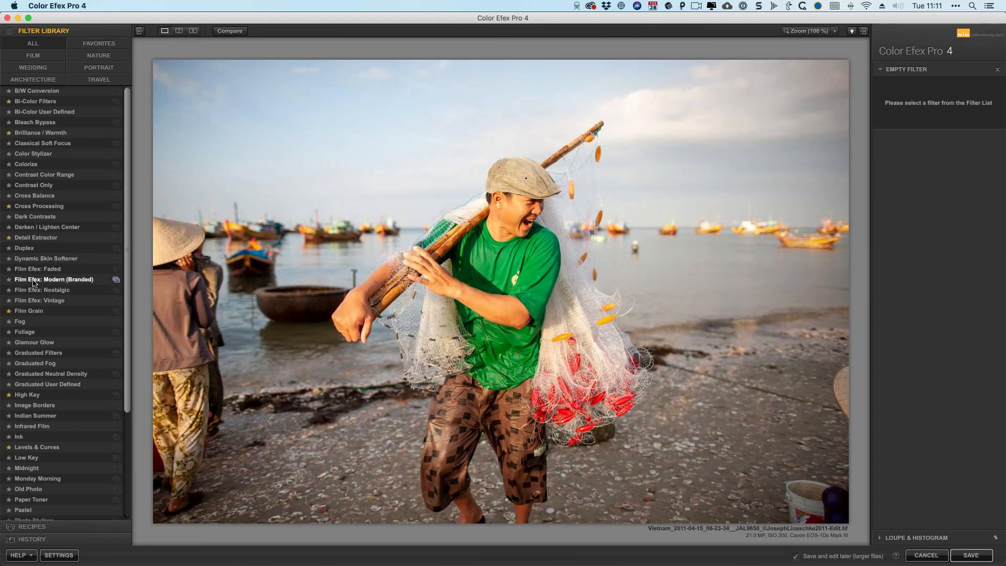
Step: Apply the Film Efex: Modern (Branded) filter to the photo with the Kodak Gold 100 film type
left_click(79, 281)
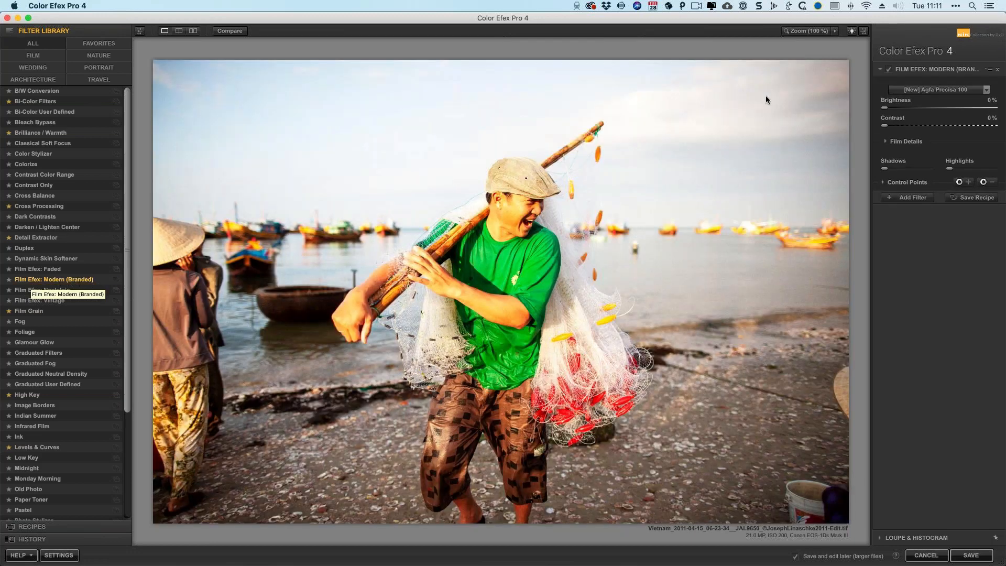
left_click(960, 92)
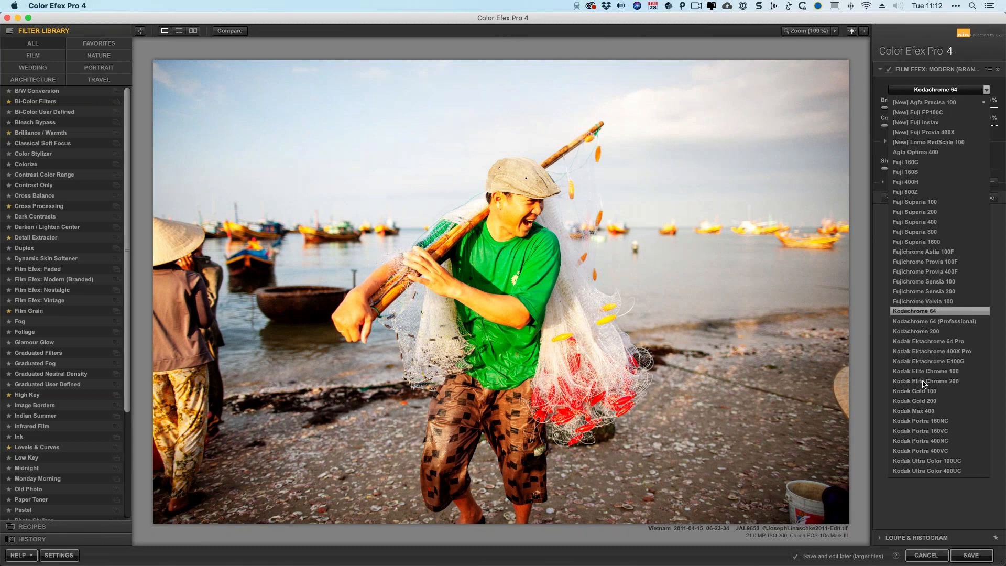
left_click(954, 391)
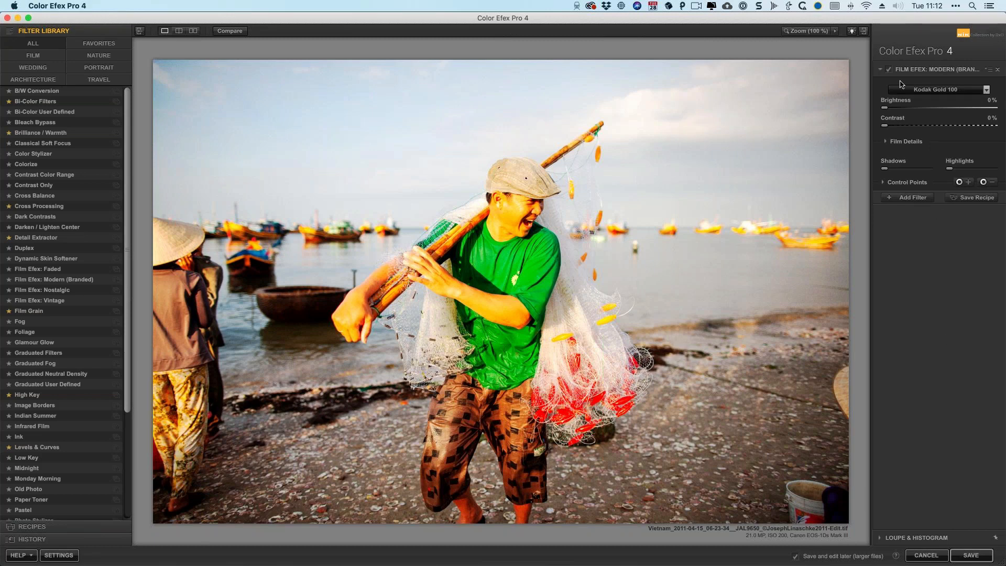
Step: Show the film details and set the yellow saturation to -8%
left_click(886, 141)
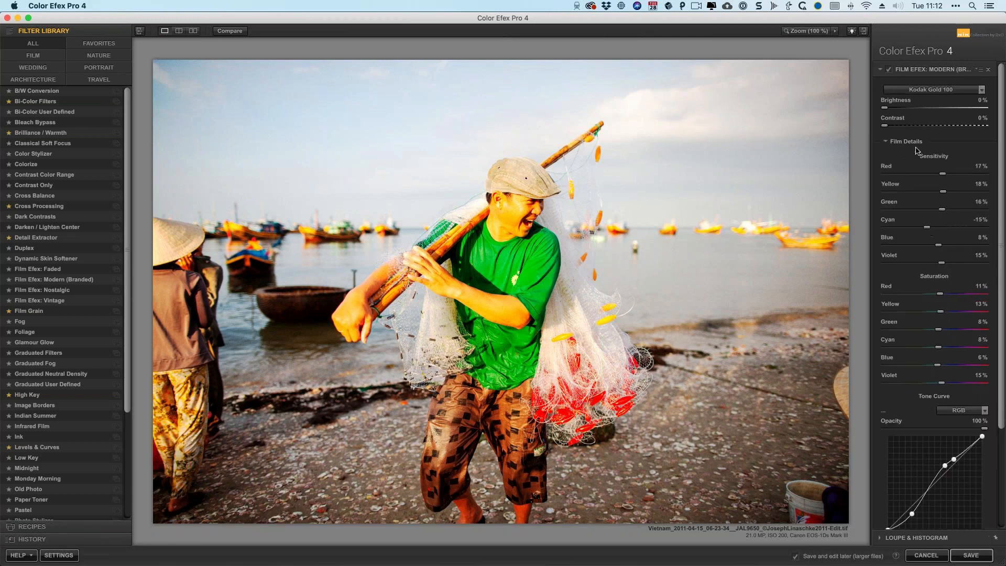
left_click_drag(1001, 152, 995, 199)
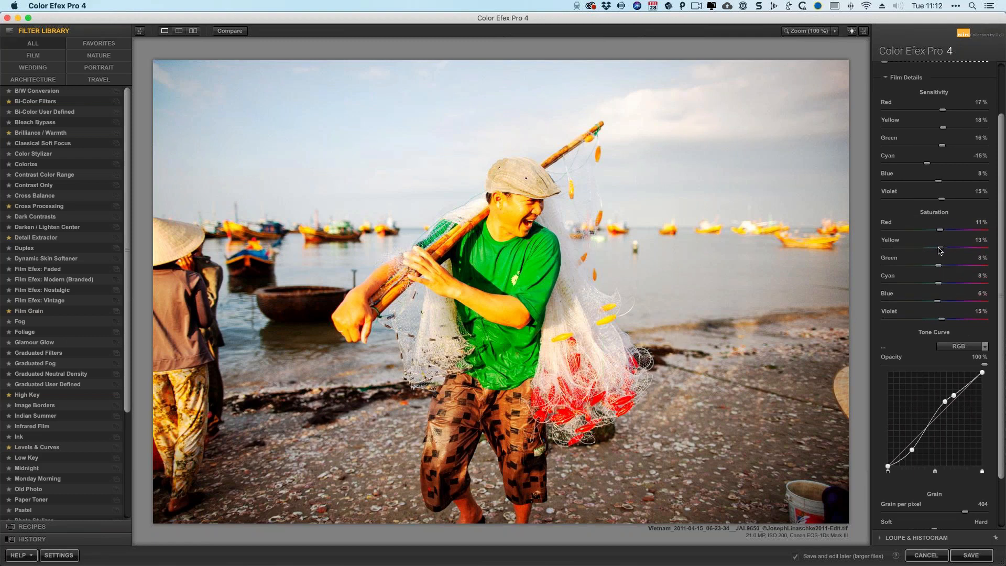
left_click_drag(934, 249, 927, 254)
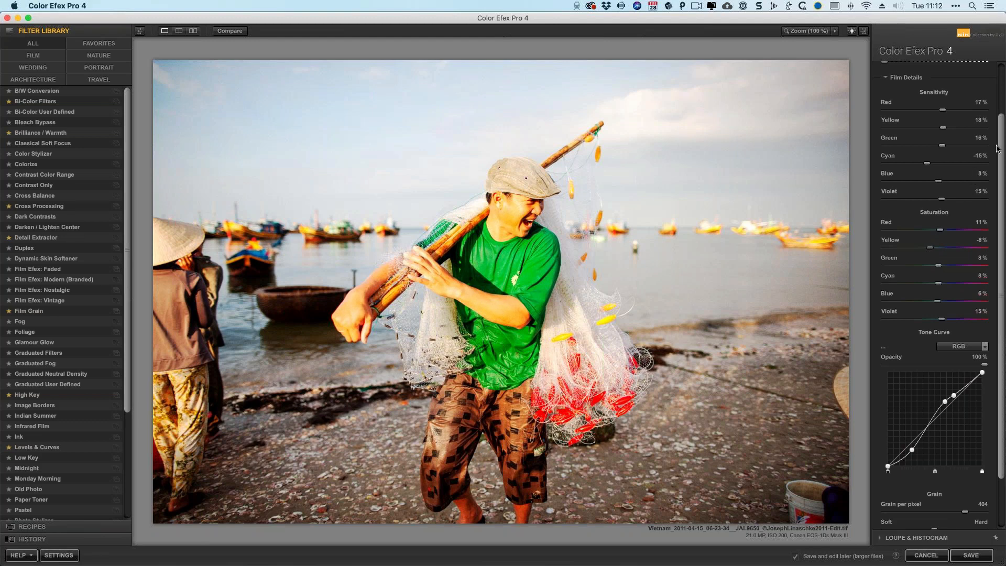
left_click_drag(999, 148, 998, 100)
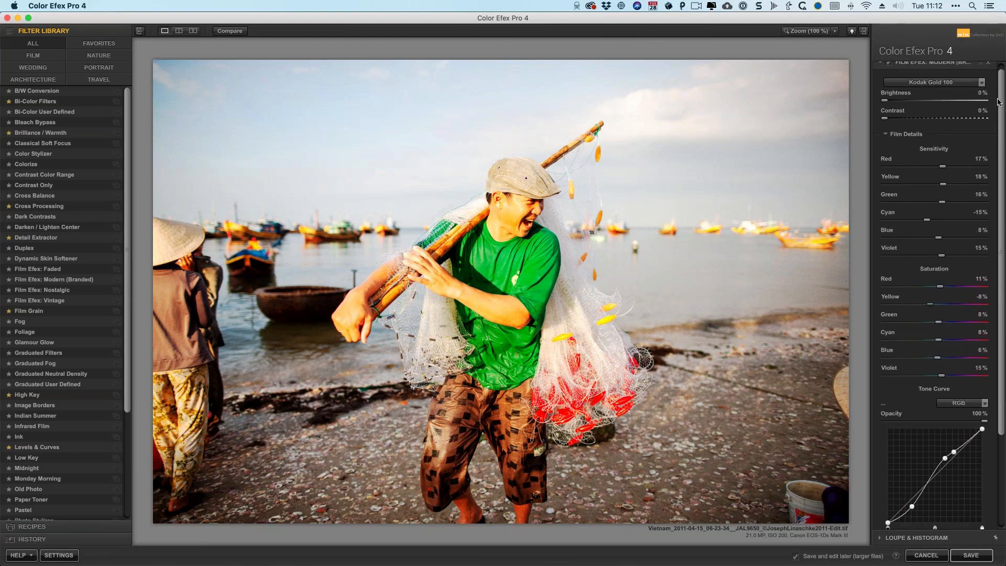
Step: Try the Agfa Precisa 100 and Kodachrome 64 film types and settle on Agfa Precisa 100
left_click(941, 82)
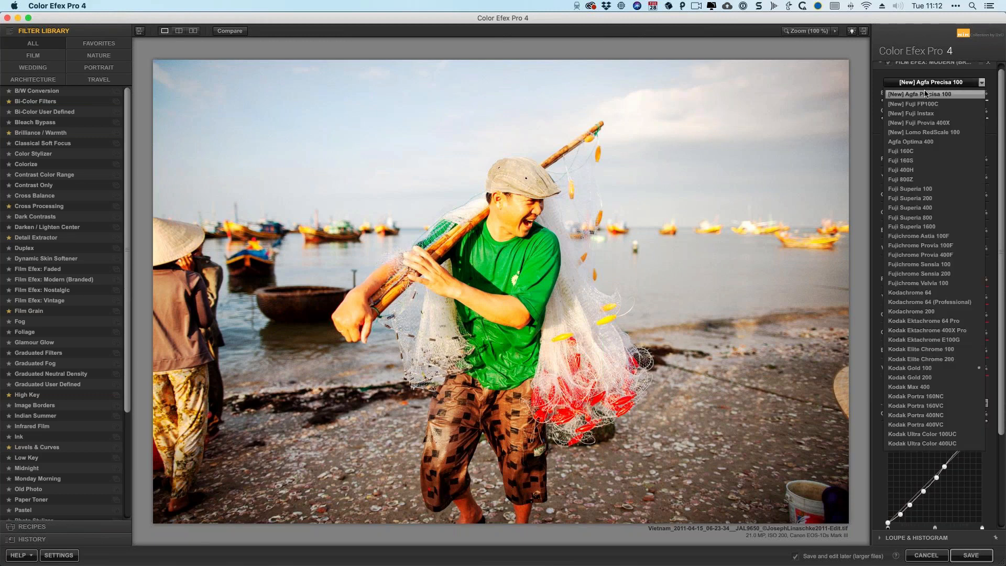
left_click(922, 94)
left_click(947, 83)
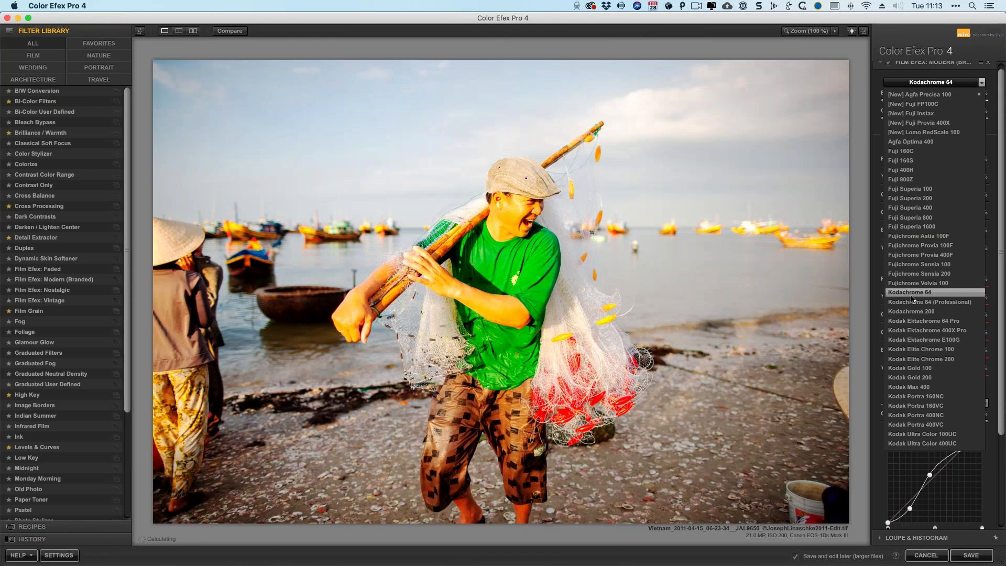
left_click(911, 292)
left_click(935, 82)
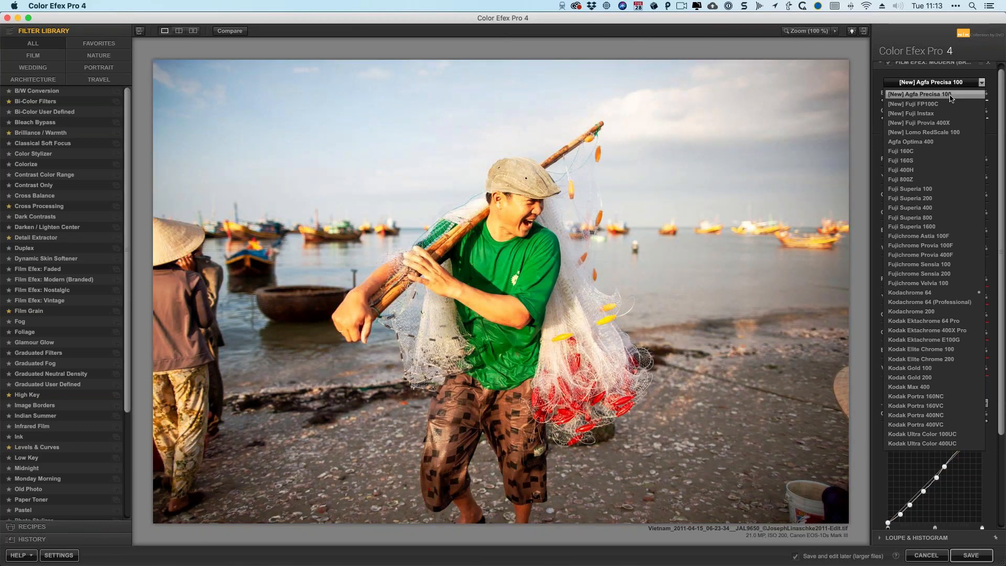
left_click(951, 95)
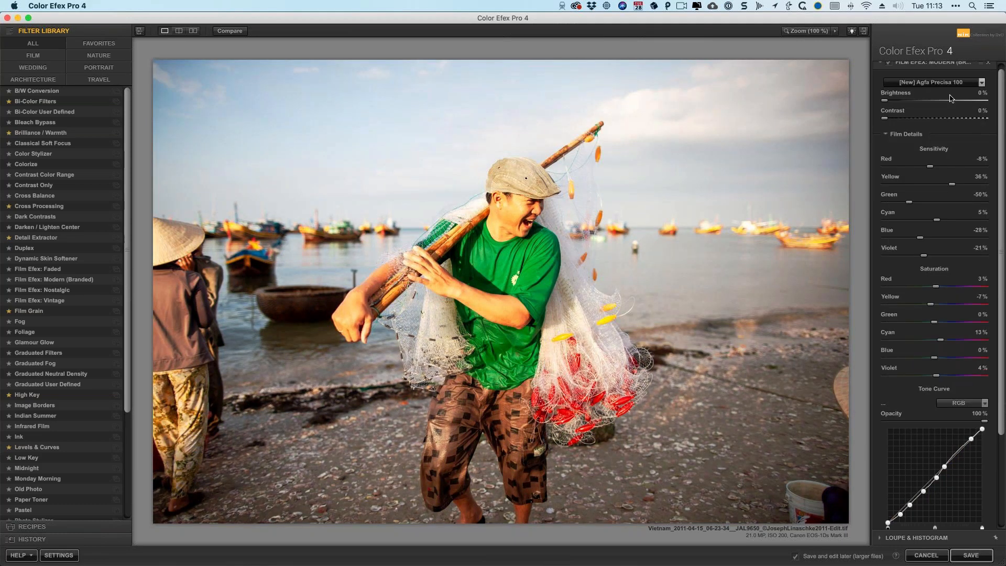
Step: Compare the photo with and without the film filter several times
left_click(232, 31)
left_click(232, 31)
left_click(232, 31)
left_click(232, 31)
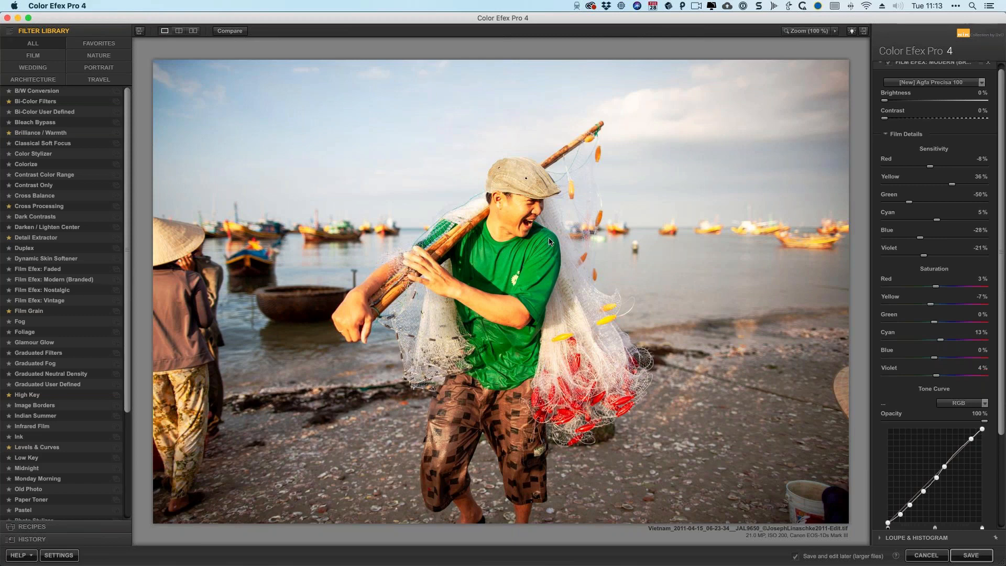
Step: Judge the film grain at 100% zoom around the man's face by trying grain per pixel values of 381, 85, 500 and 1
left_click(801, 30)
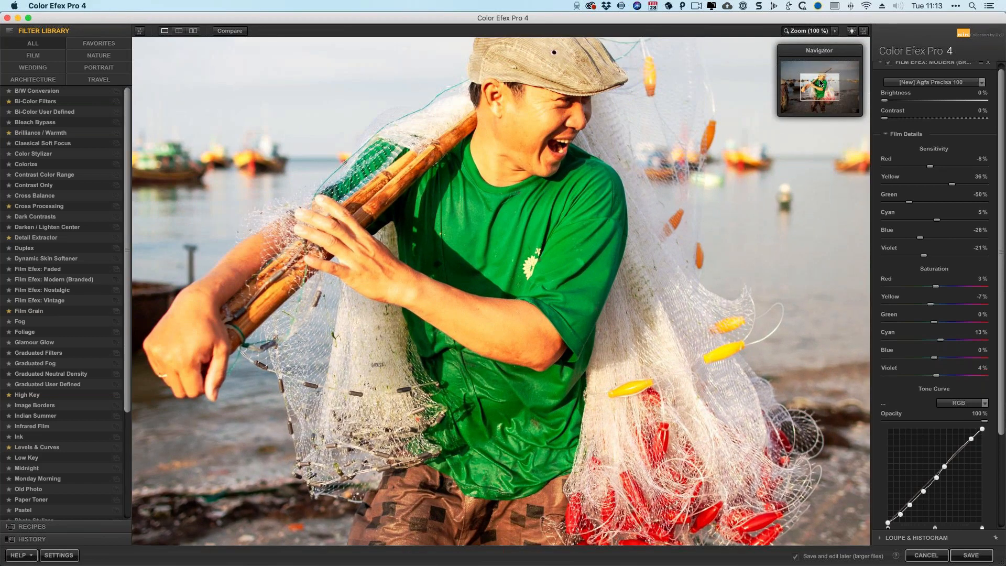
left_click_drag(821, 85, 822, 77)
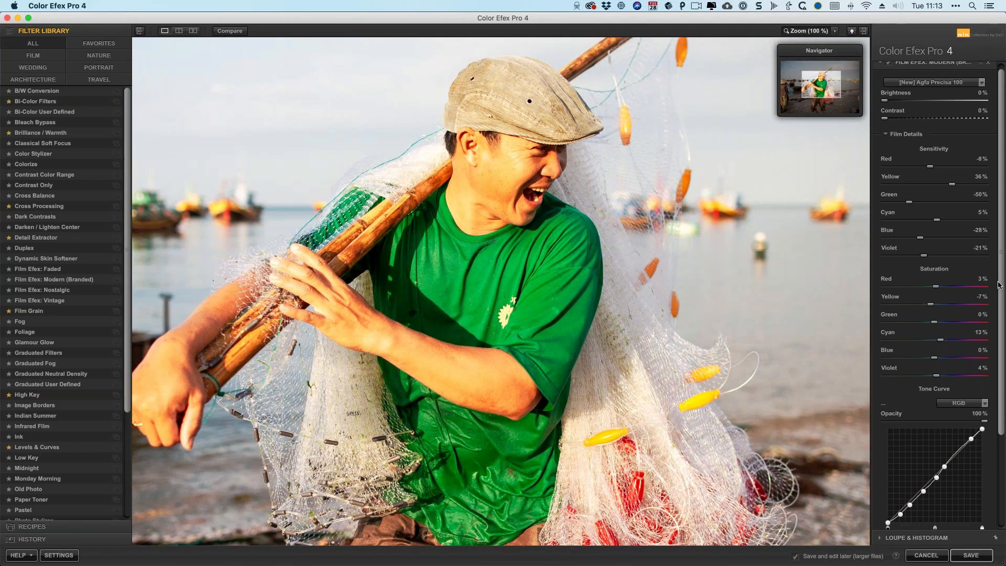
left_click_drag(999, 285, 1000, 402)
left_click_drag(979, 451, 962, 451)
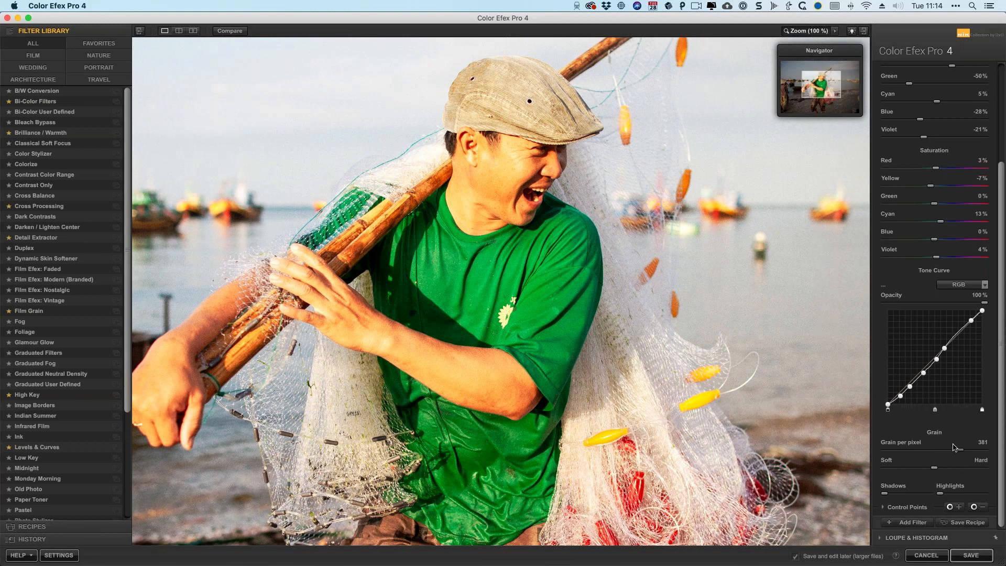
left_click_drag(961, 452, 901, 450)
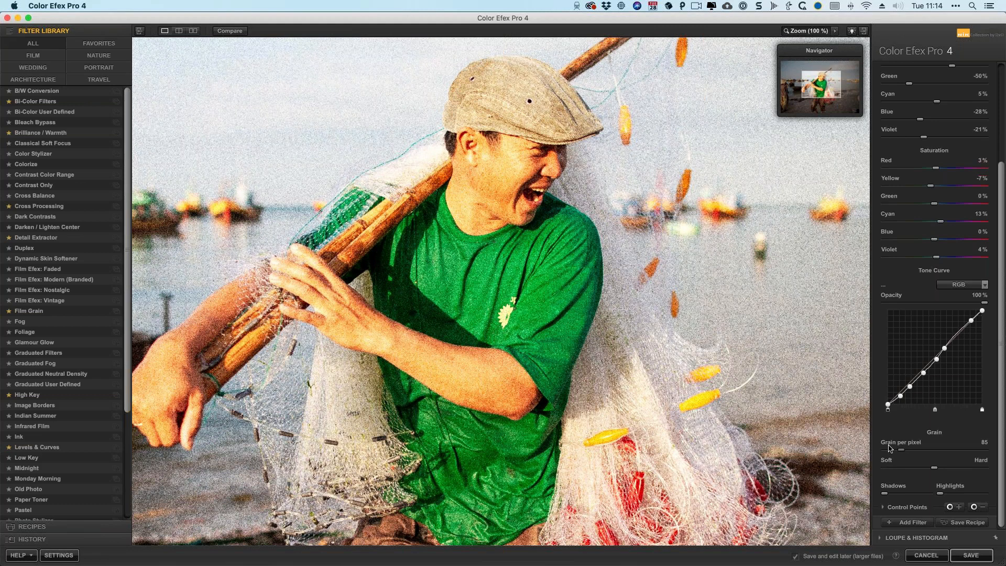
left_click_drag(902, 449, 1002, 454)
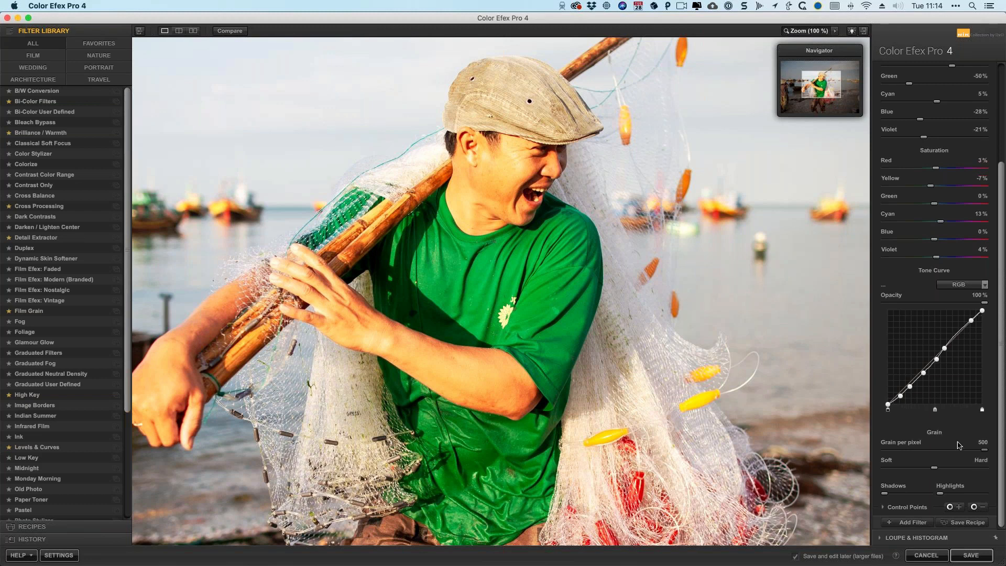
left_click_drag(984, 449, 868, 455)
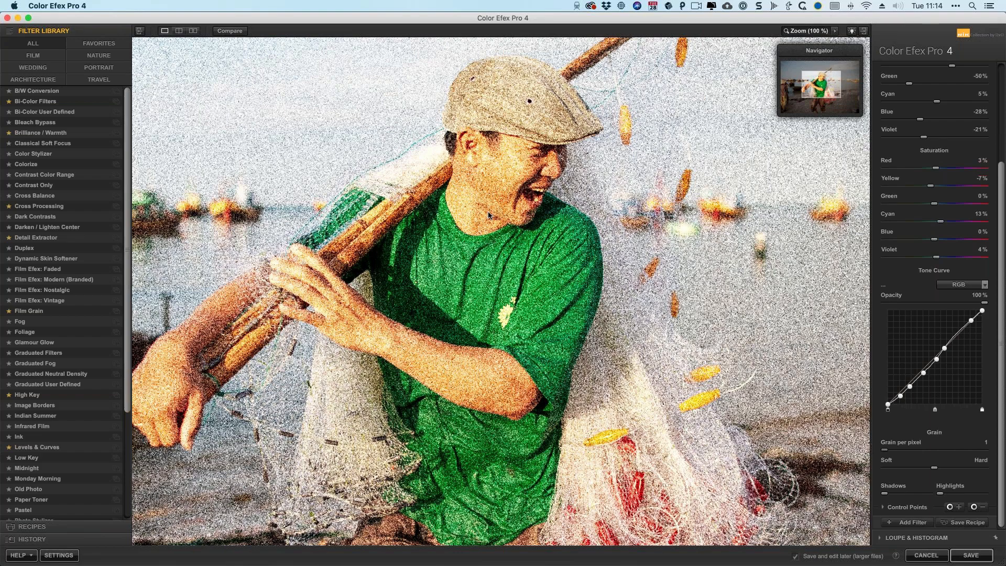
Step: Set the grain per pixel to 457 and save the filtered photo back to Lightroom Classic
left_click(966, 452)
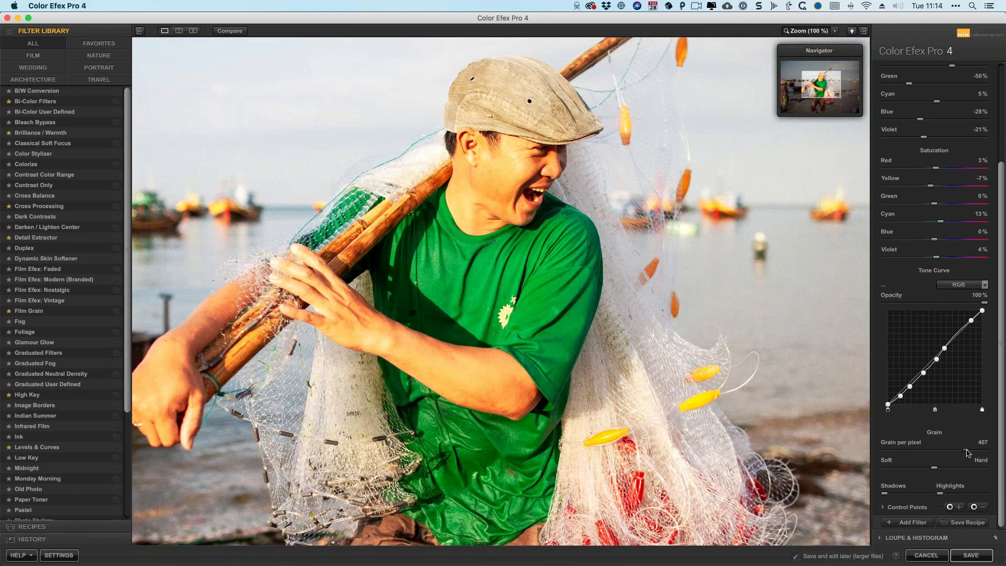
left_click_drag(969, 450, 974, 450)
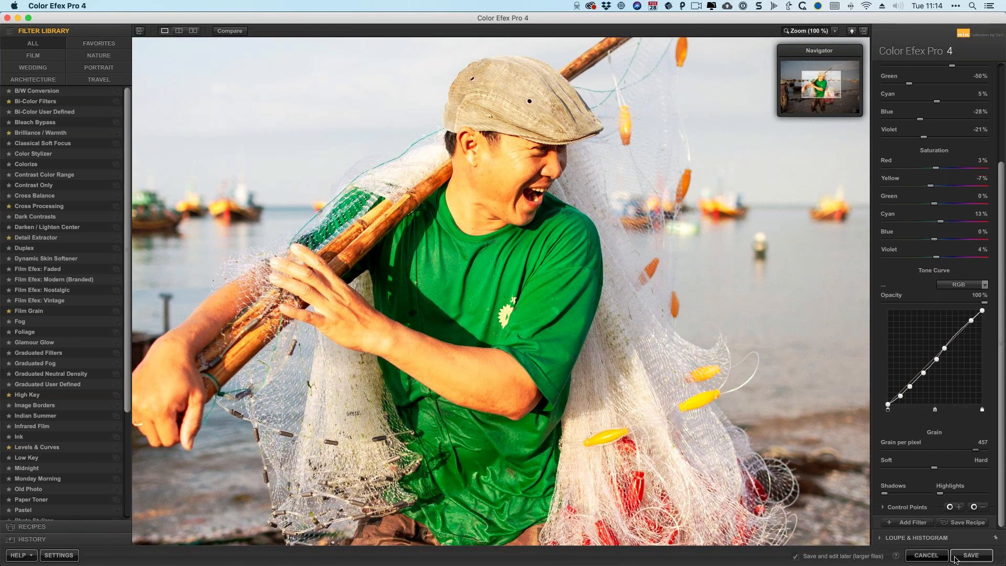
left_click(971, 555)
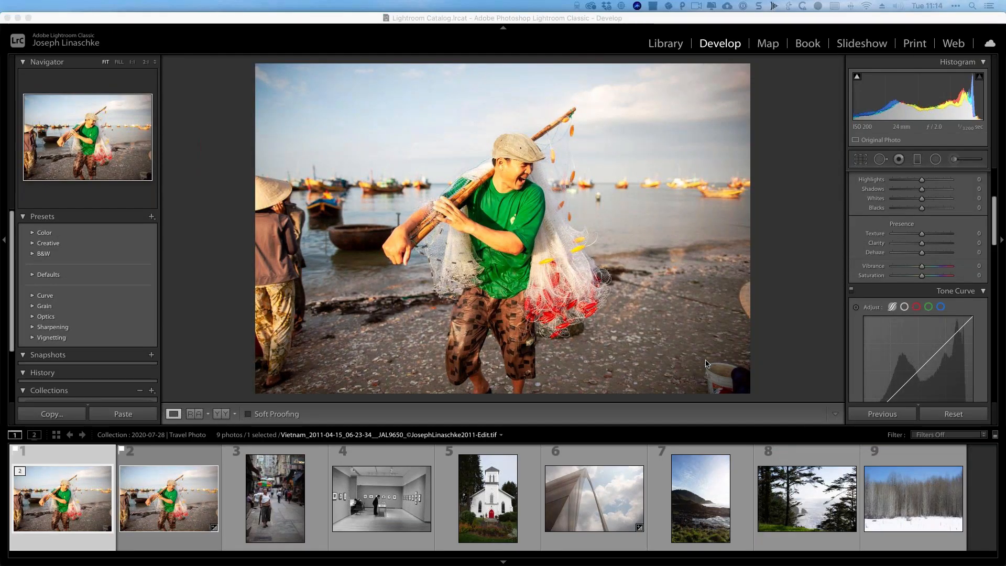
Step: Select the Hong Kong street photo of the man with the umbrella and apply automatic tone adjustments
left_click(280, 487)
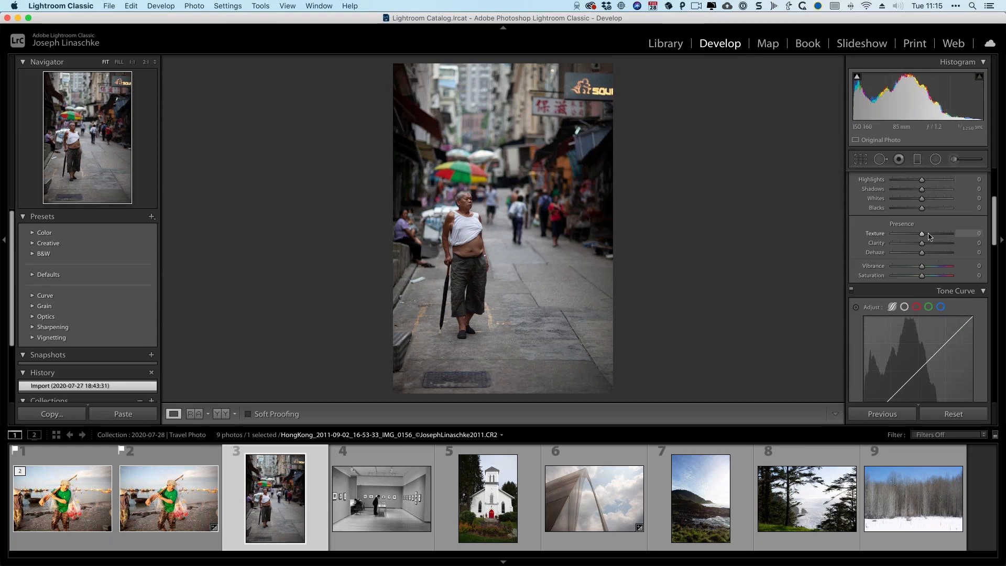
scroll(929, 236, "up", 2)
scroll(929, 236, "up", 4)
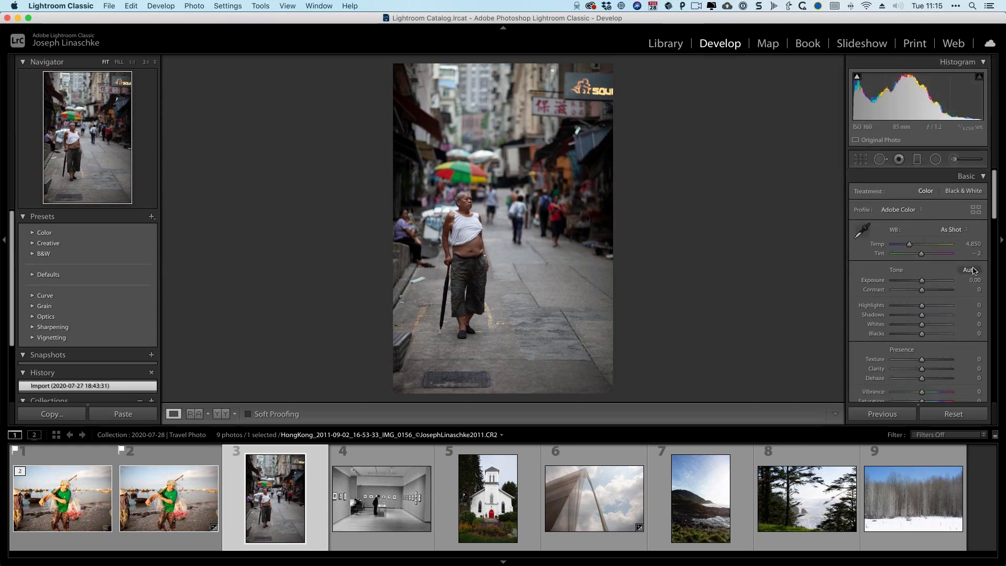
left_click(970, 270)
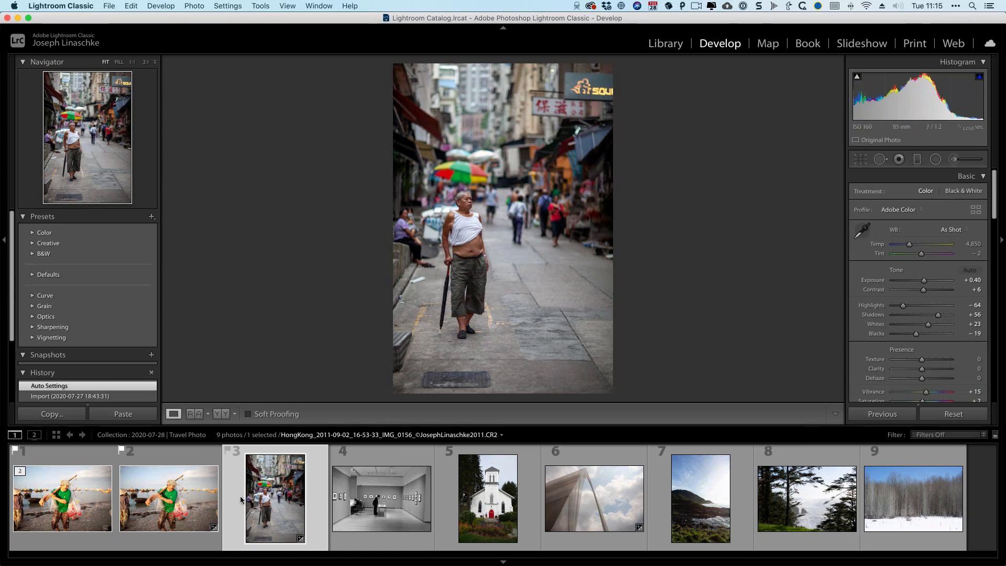
Step: Bring up the Color Efex Pro 4 edit options for the Hong Kong street photo
right_click(280, 478)
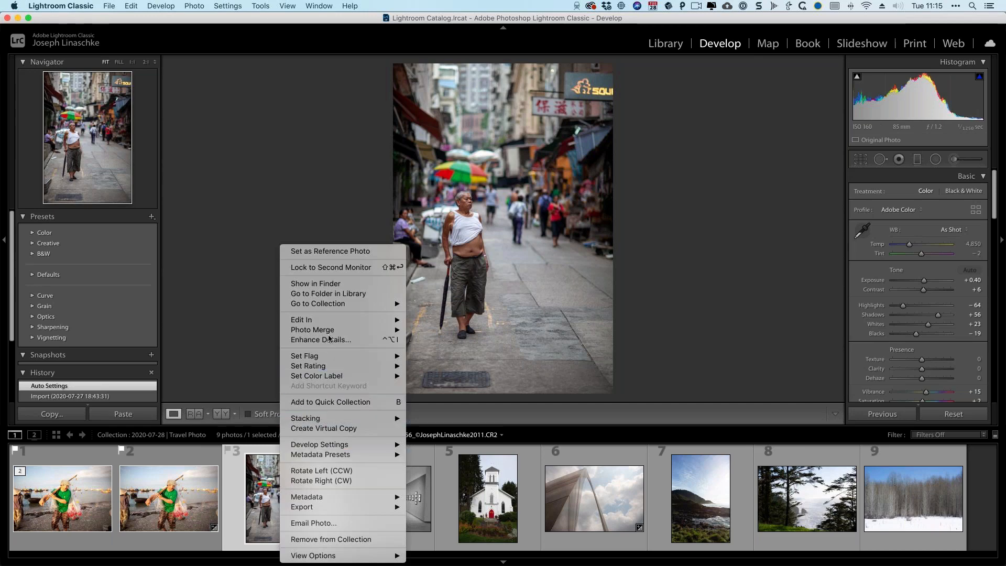
mouse_move(333, 320)
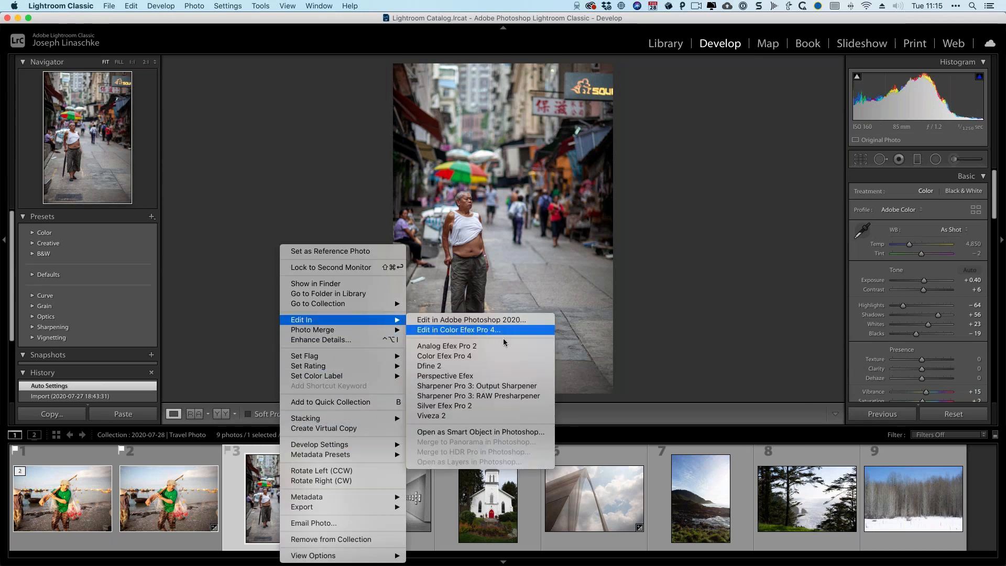
left_click(501, 356)
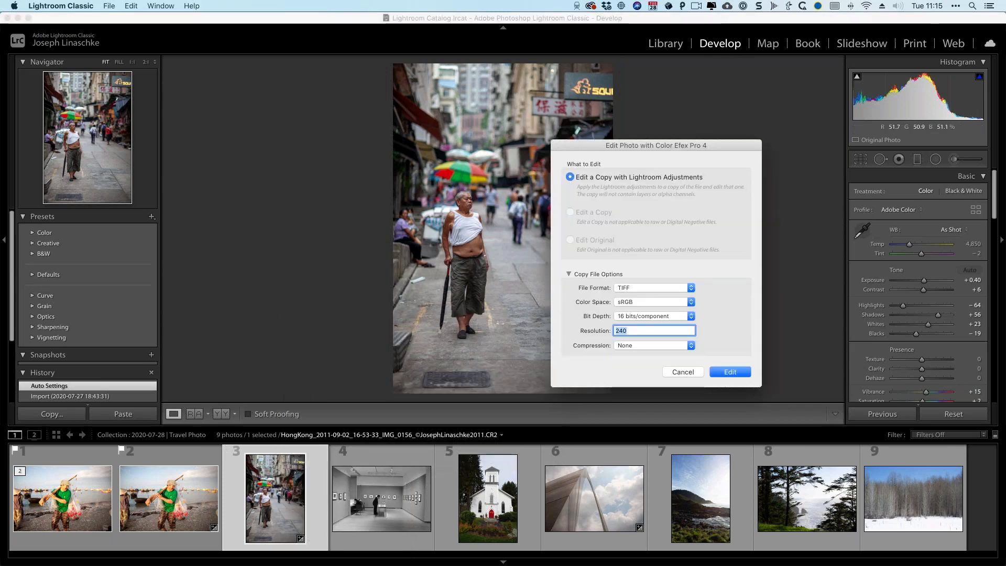
Step: Go through the copy's file format and color space choices, including Adobe RGB (1998), and open the TIFF copy in Color Efex Pro 4
left_click(652, 287)
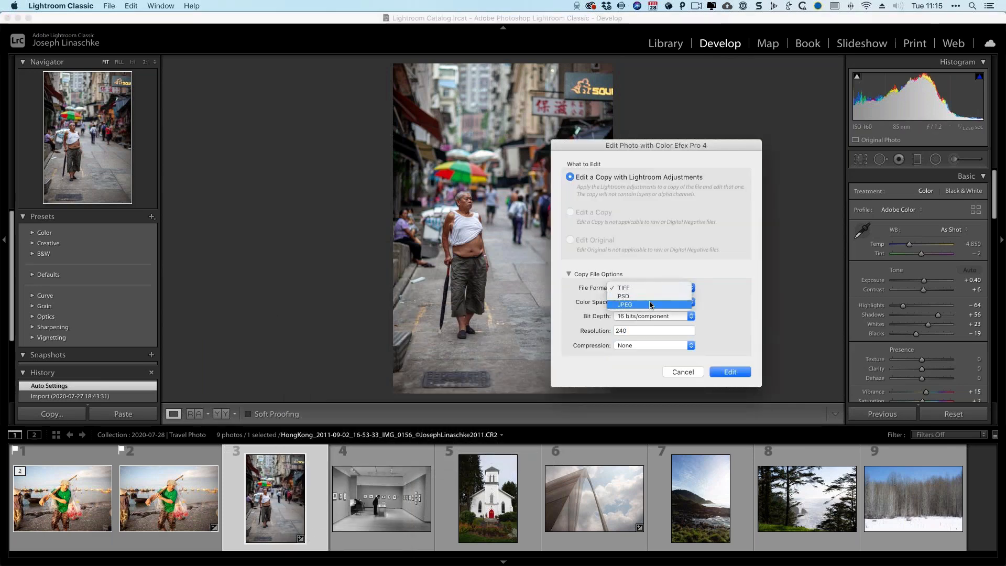
left_click(576, 306)
left_click(649, 302)
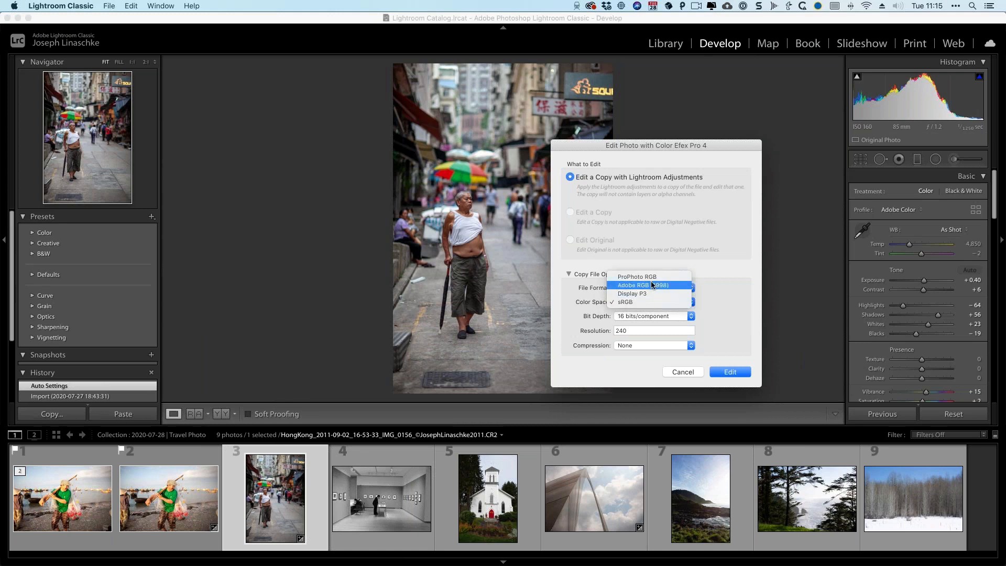
left_click(654, 303)
left_click(654, 303)
left_click(655, 289)
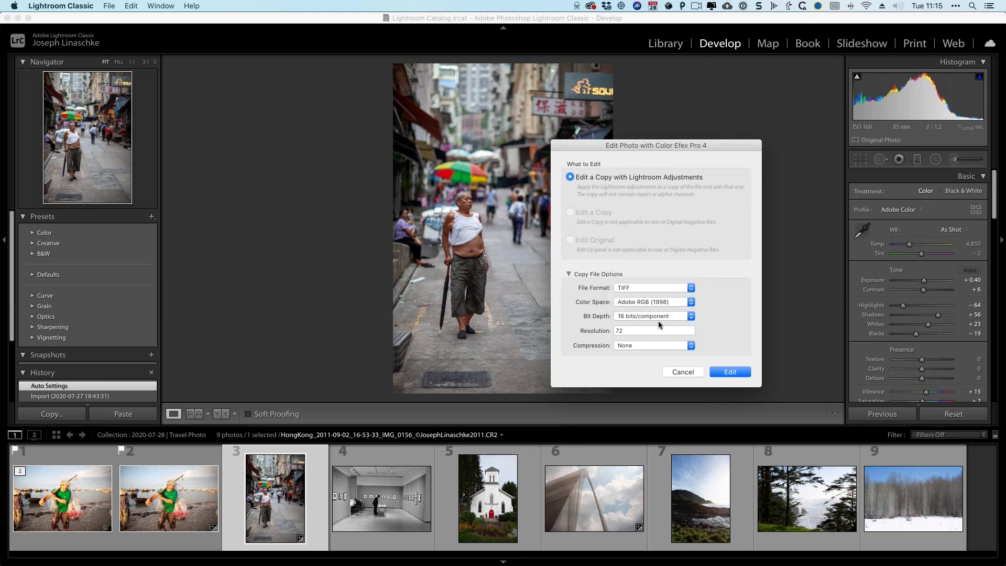
left_click(661, 302)
left_click(649, 304)
left_click(661, 302)
left_click(663, 303)
left_click(721, 372)
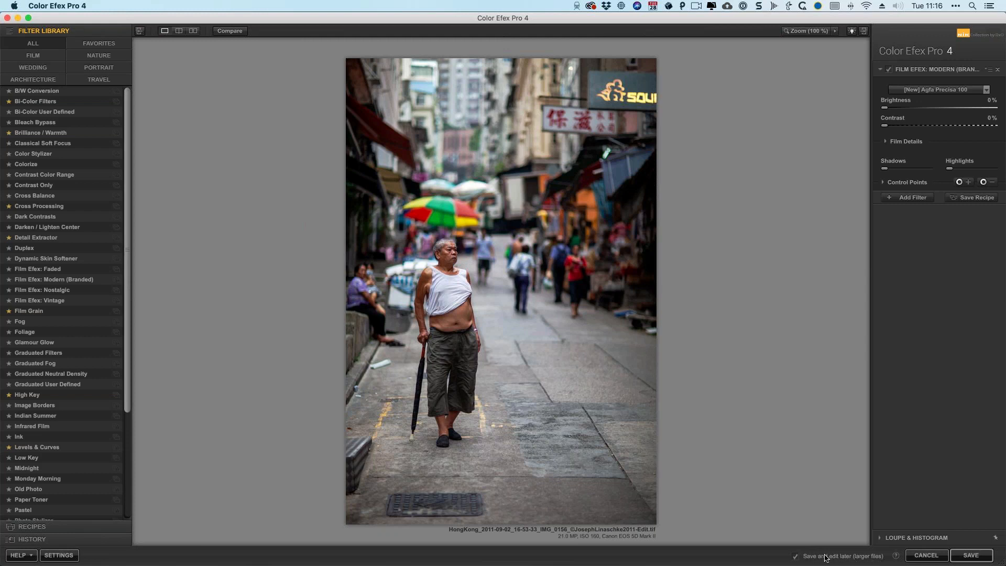
Step: Keep saving for later editing enabled, switch the film type to Fuji Instax, and compare the photo with its original
left_click(796, 556)
left_click(795, 556)
left_click(937, 88)
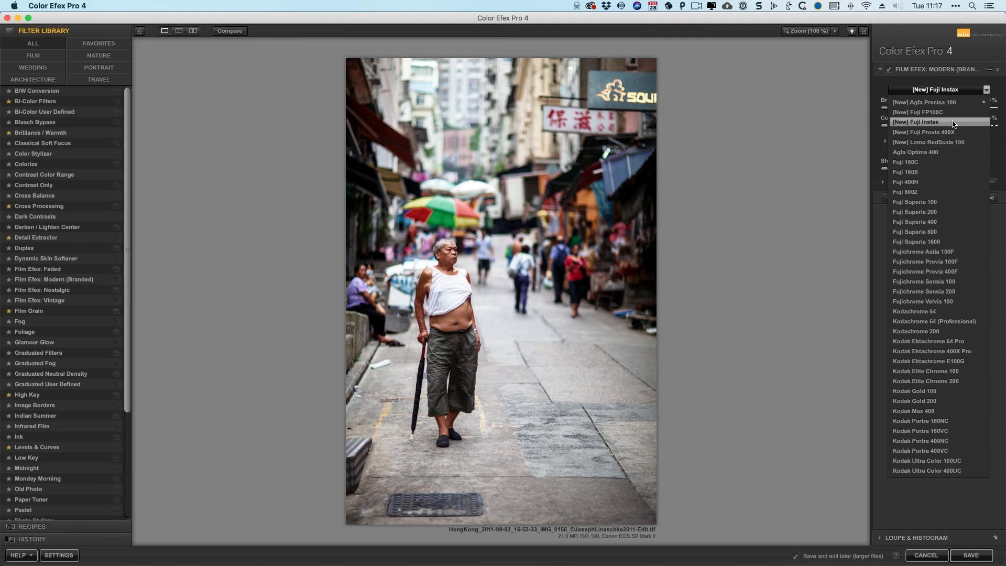
left_click(952, 124)
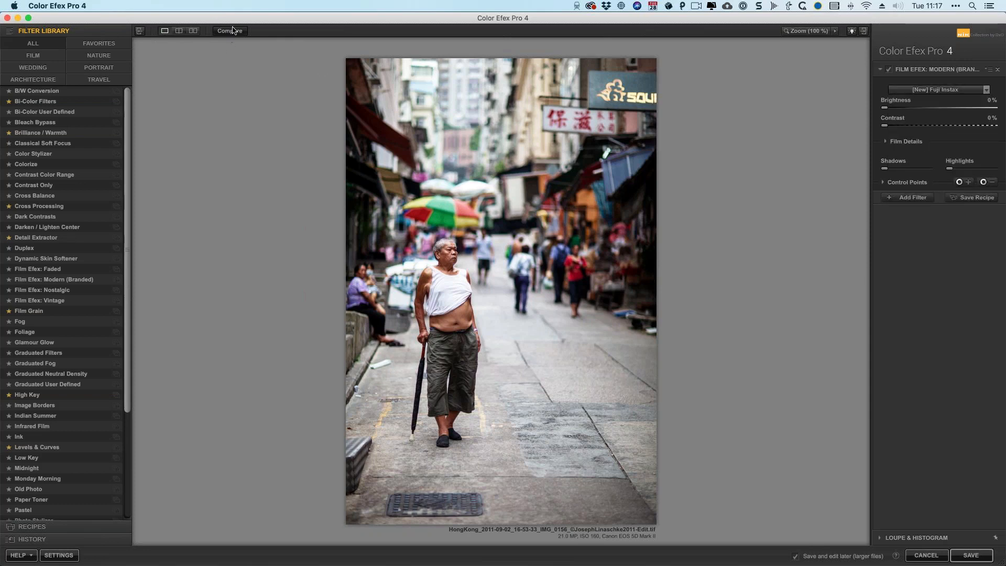
left_click_drag(227, 34, 227, 34)
left_click(227, 34)
Step: Add the favorite Levels & Curves filter and lift the middle of its RGB curve to brighten the photo
left_click(905, 198)
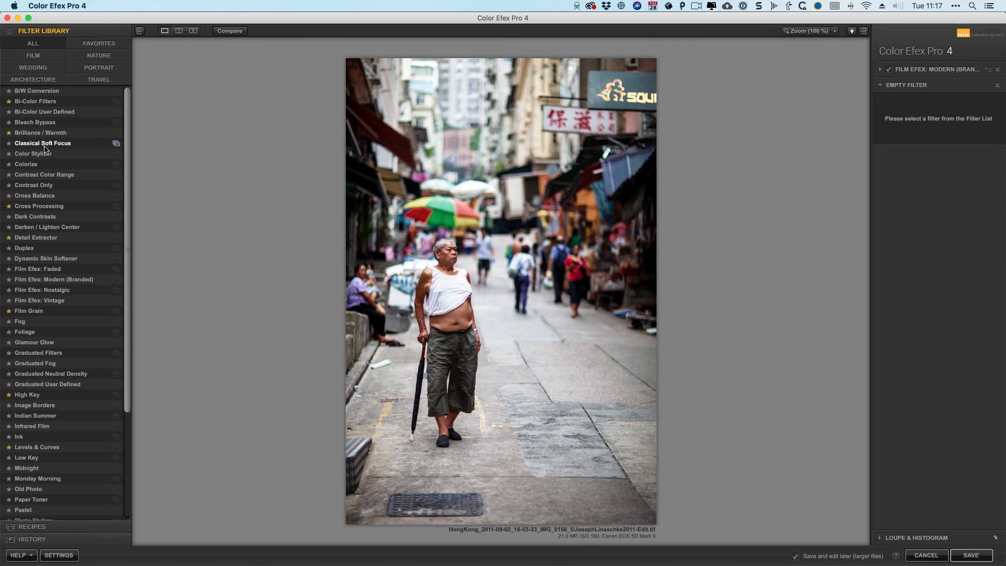
left_click(100, 43)
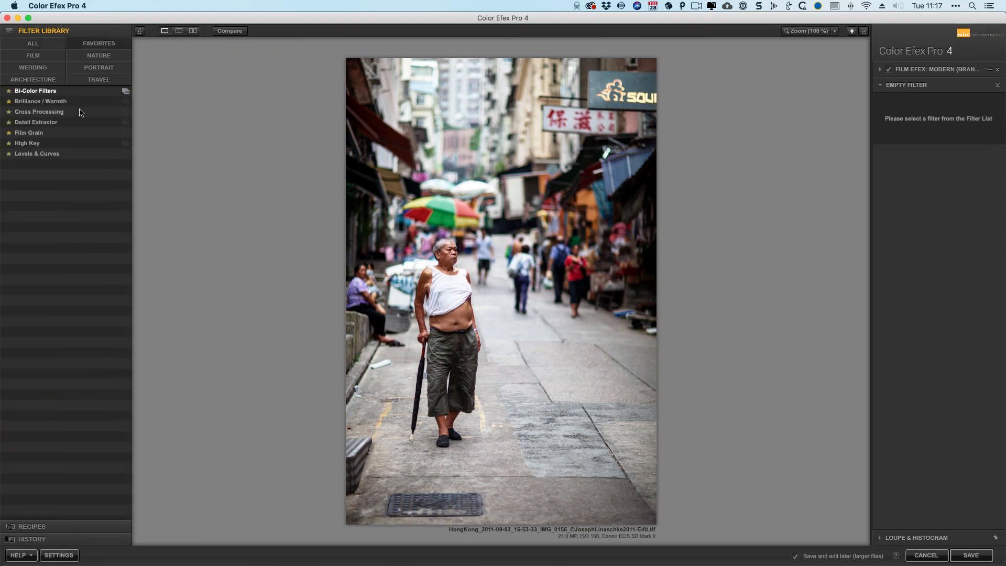
left_click(49, 154)
mouse_move(934, 170)
left_mouse_down()
mouse_move(932, 146)
mouse_move(956, 181)
mouse_move(945, 182)
mouse_move(943, 144)
mouse_move(938, 175)
left_mouse_up()
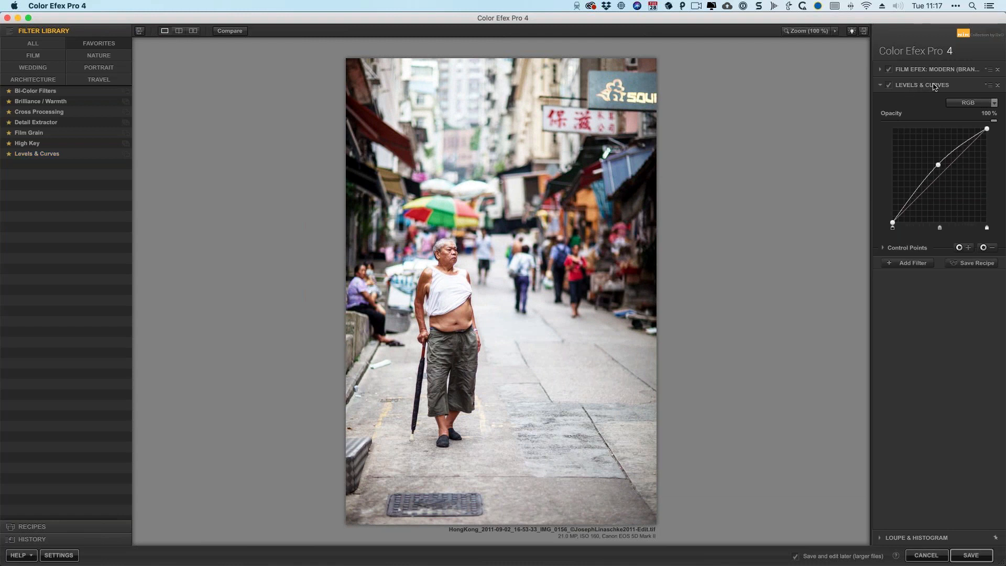
Step: Move Levels & Curves above the Film Efex: Modern filter and flatten its curve by shifting the midpoint toward the highlights
left_click(931, 87)
left_click_drag(931, 87, 929, 64)
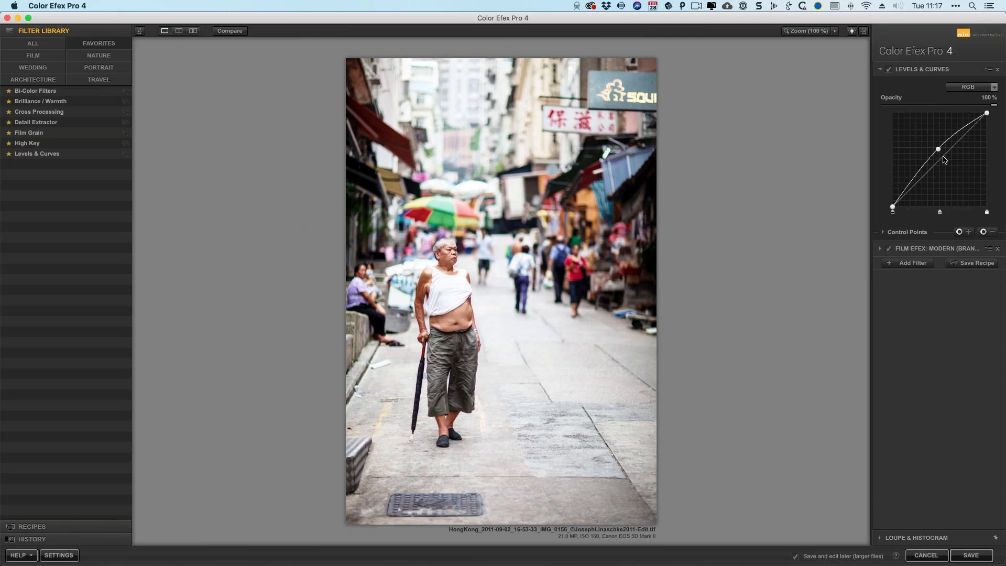
mouse_move(938, 149)
left_mouse_down()
mouse_move(946, 156)
mouse_move(961, 140)
mouse_move(951, 143)
left_mouse_up()
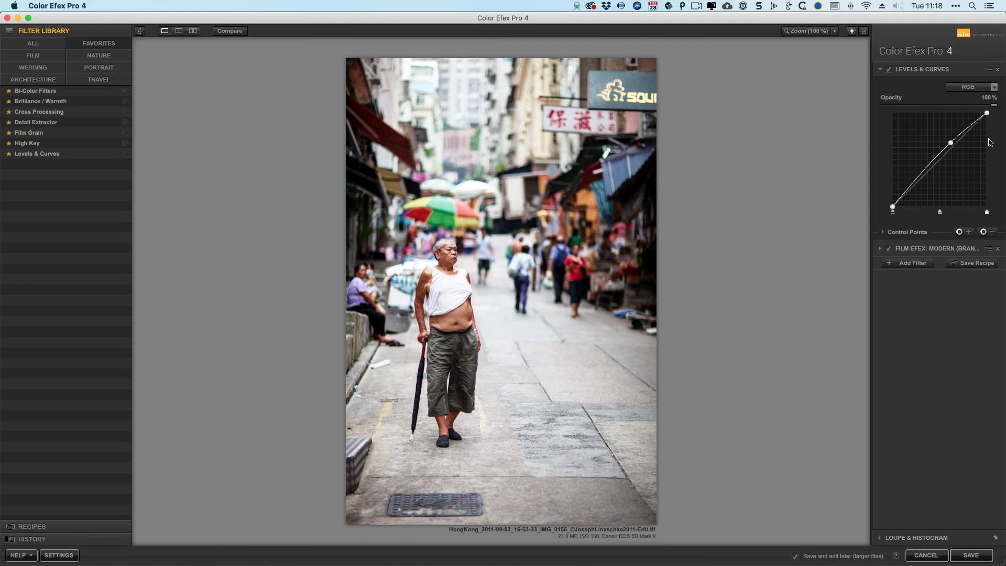
left_click_drag(951, 143, 953, 144)
Step: Add the Vignette: Lens filter from the full filter list, mark it as a favorite, and show the favorites
left_click(900, 263)
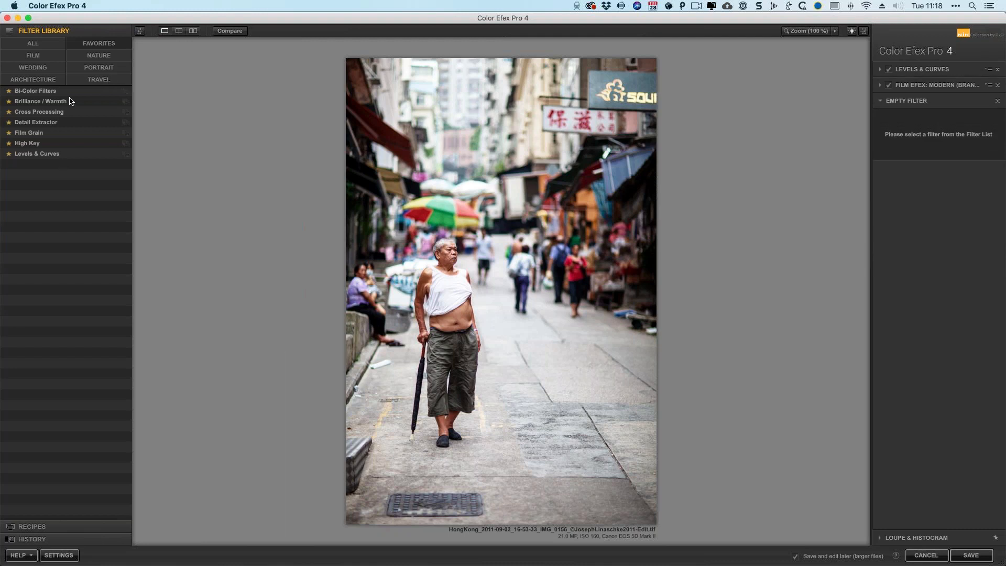
left_click(32, 43)
scroll(47, 419, "down", 5)
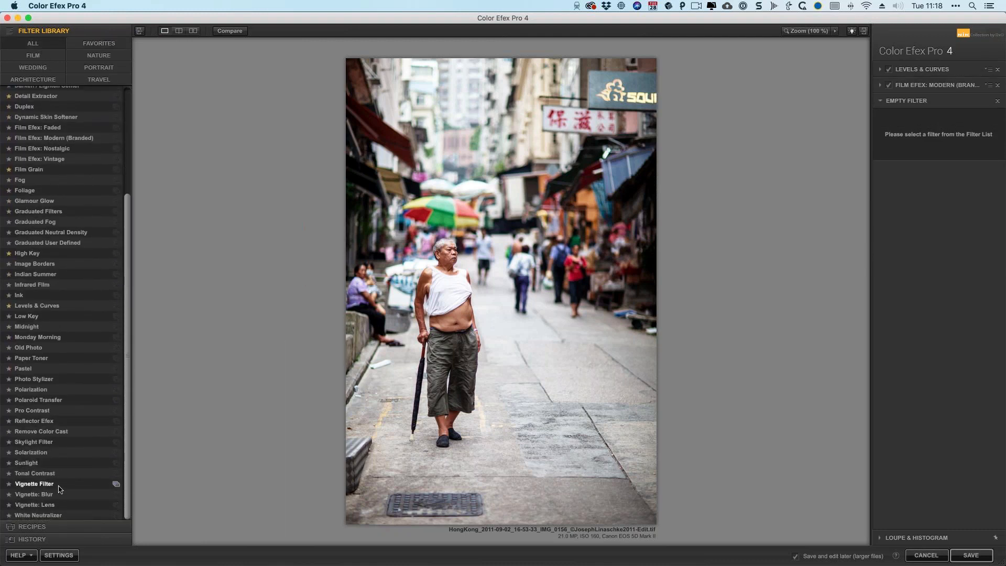
left_click(6, 505)
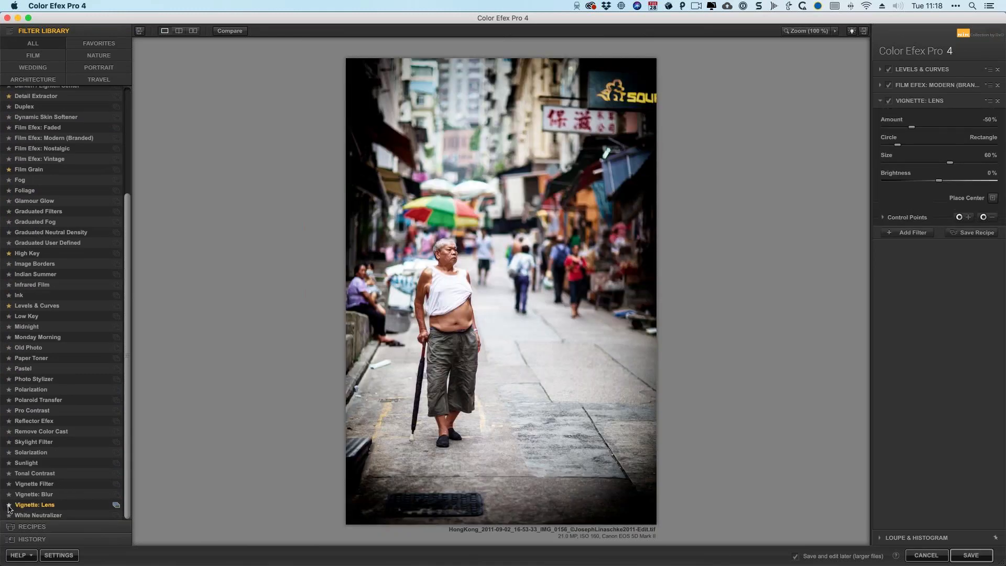
left_click(121, 46)
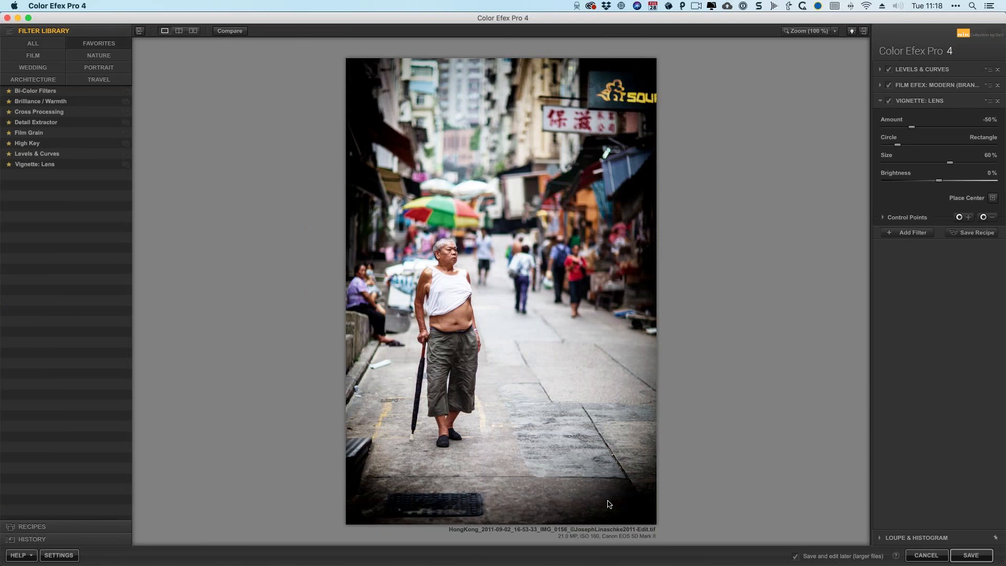
Step: Compare the photo with and without the lens vignette, and set its amount to -31% and size to 100%
left_click(889, 101)
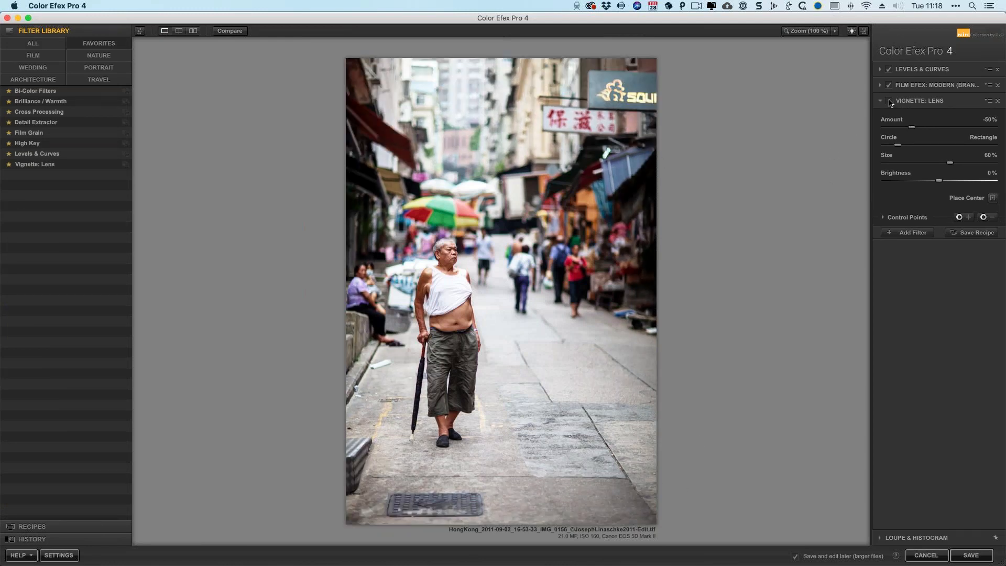
left_click(889, 102)
left_click(889, 102)
left_click(889, 101)
mouse_move(913, 130)
left_mouse_down()
mouse_move(902, 130)
mouse_move(938, 130)
mouse_move(922, 130)
left_mouse_up()
left_click_drag(950, 162, 1004, 165)
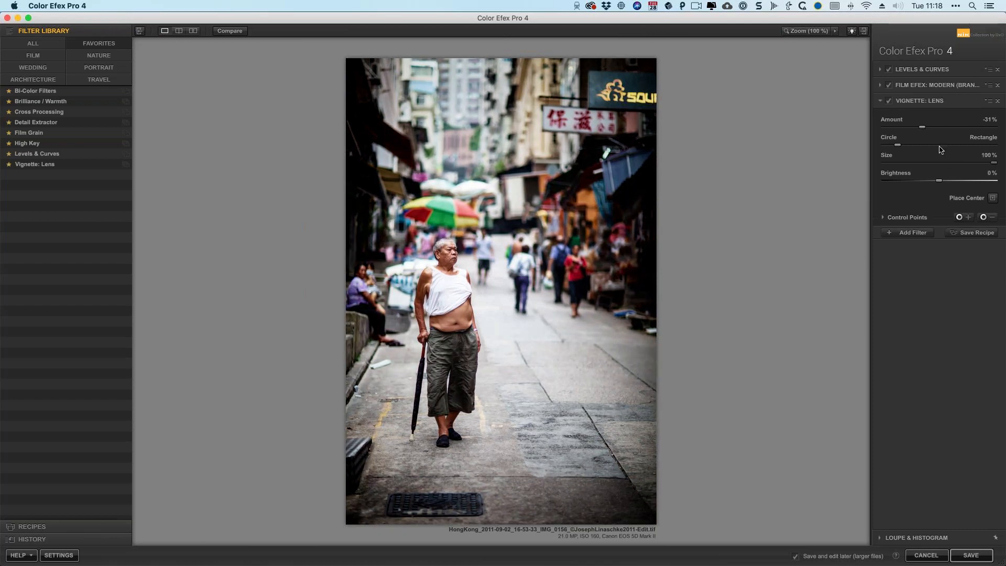
Step: Reduce the lens vignette amount to -4% and check its effect by turning the filter off and on
left_click_drag(921, 129, 938, 130)
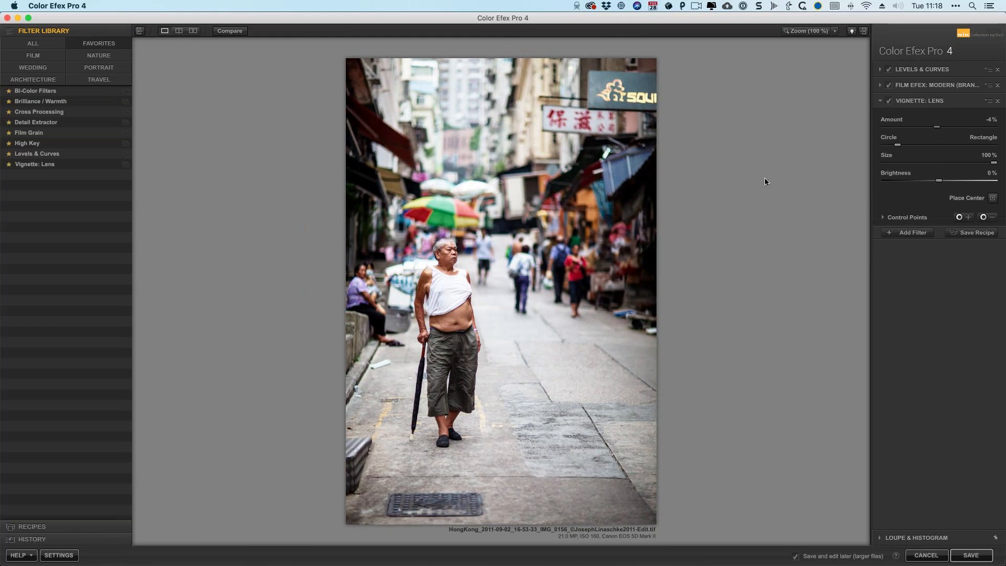
left_click(888, 101)
left_click(888, 101)
left_click(889, 101)
left_click(888, 100)
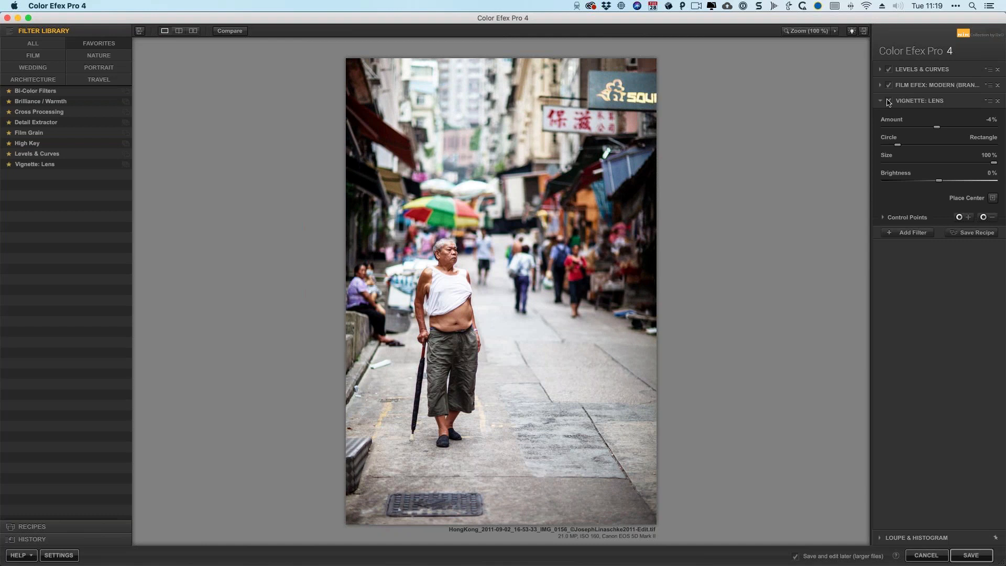